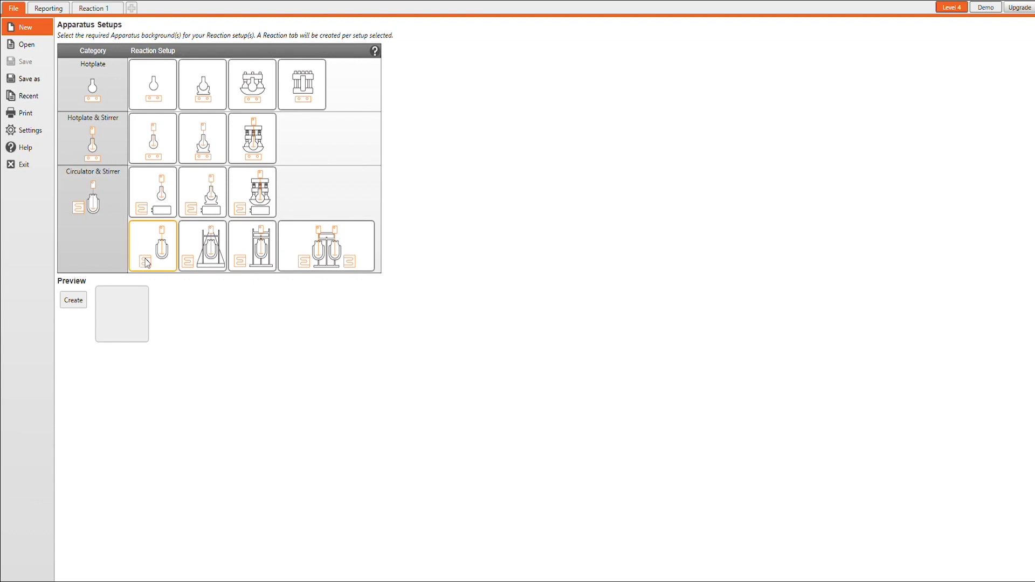
Create Reaction 1 from the third jacketed-vessel Circulator & Stirrer setup
{"action": "left_click", "coordinate": [251, 241]}
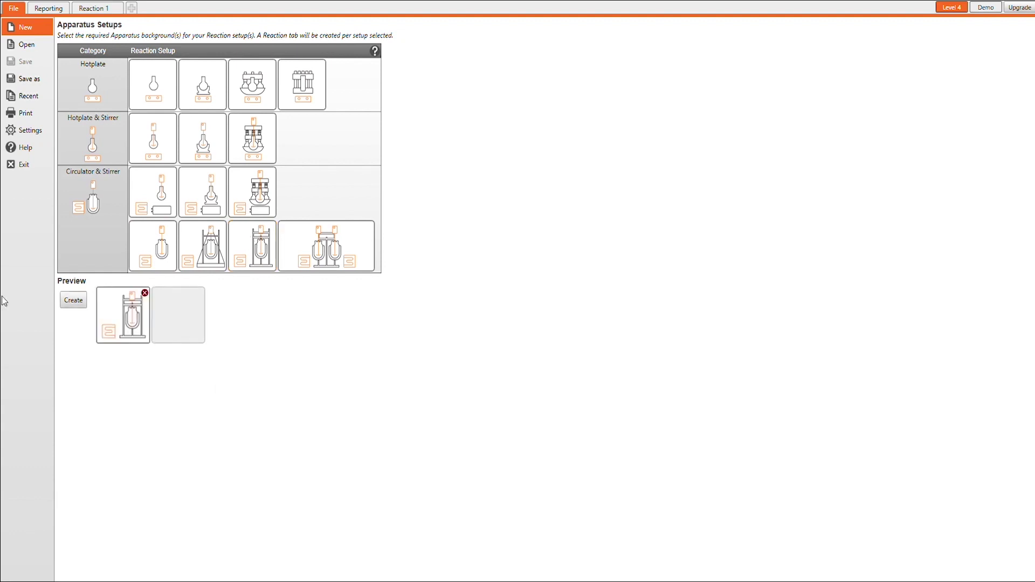
{"action": "left_click", "coordinate": [65, 301]}
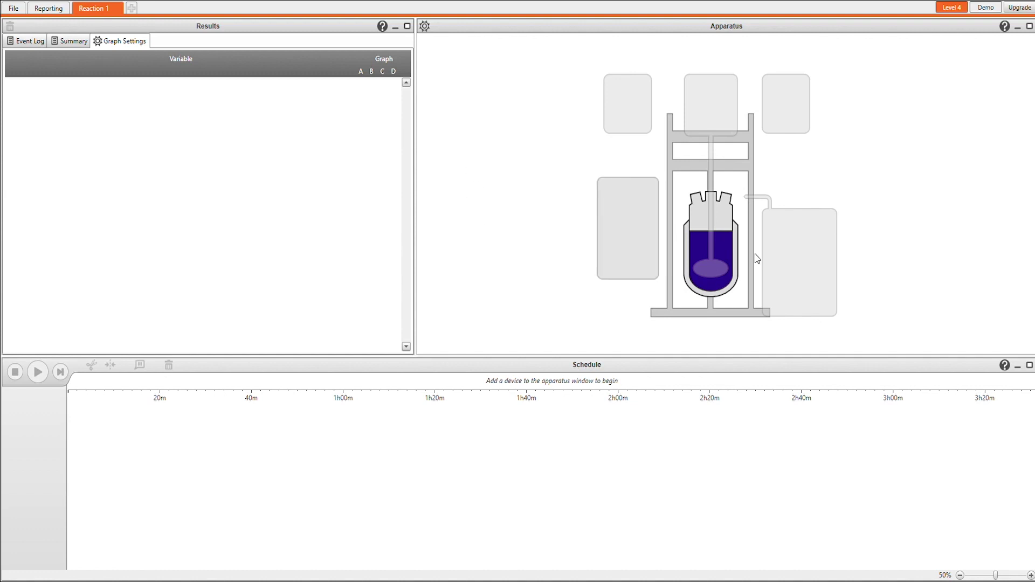
Add Stirrer 1 above the reactor as a Heidolph Hei-TORQUE + RZR on port Hub1:SERIAL 1
{"action": "left_click", "coordinate": [713, 92]}
{"action": "left_click", "coordinate": [747, 55]}
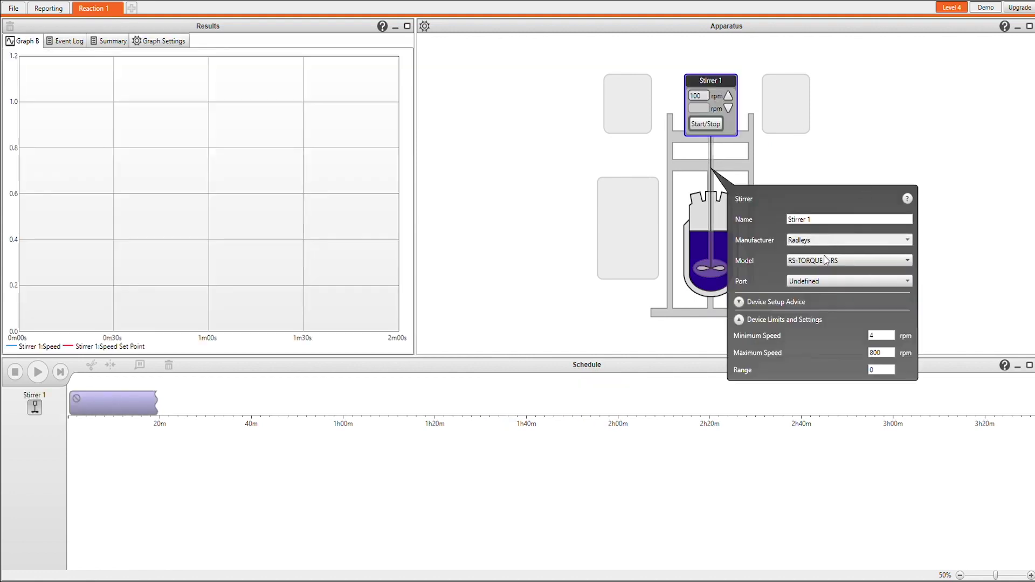
{"action": "scroll", "coordinate": [813, 240], "scroll_direction": "up", "scroll_amount": 2}
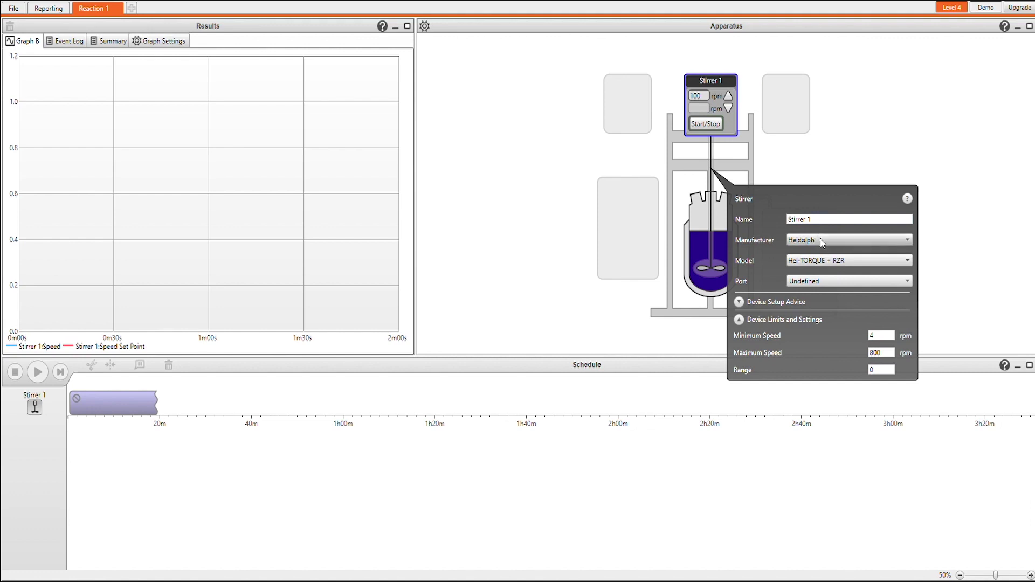
{"action": "left_click", "coordinate": [829, 280]}
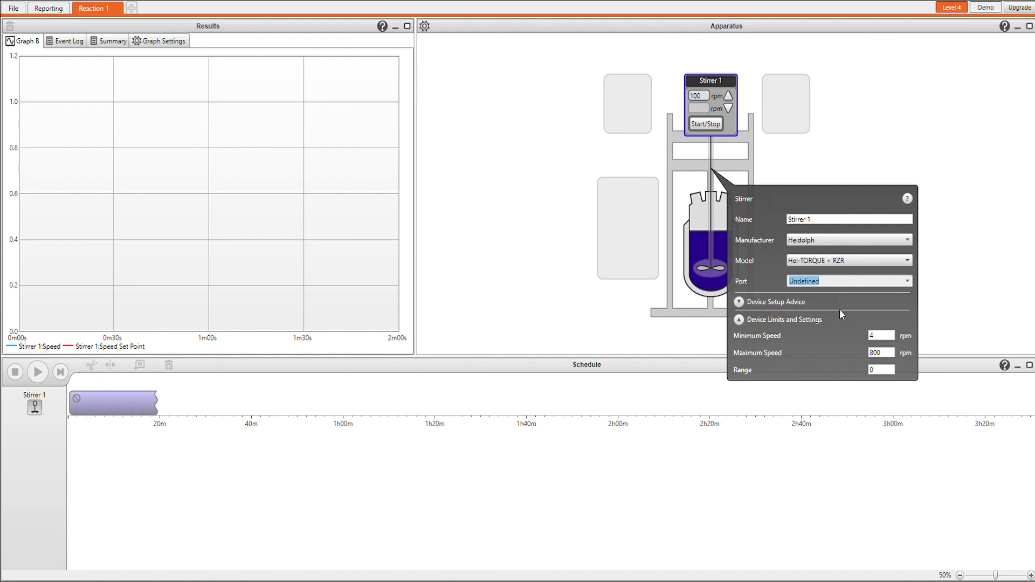
{"action": "key", "text": "Down"}
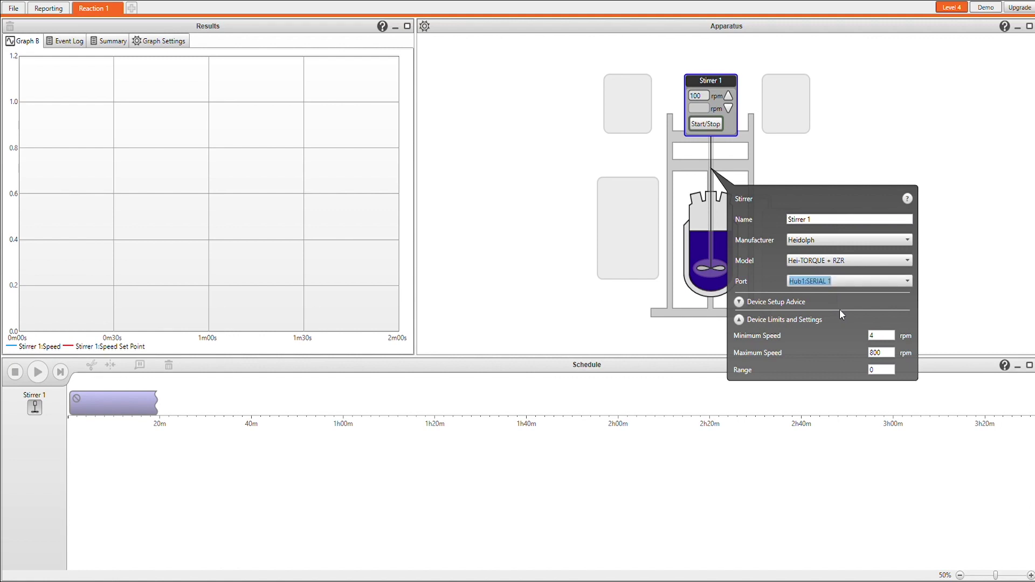
{"action": "left_click", "coordinate": [969, 259]}
{"action": "mouse_move", "coordinate": [626, 202]}
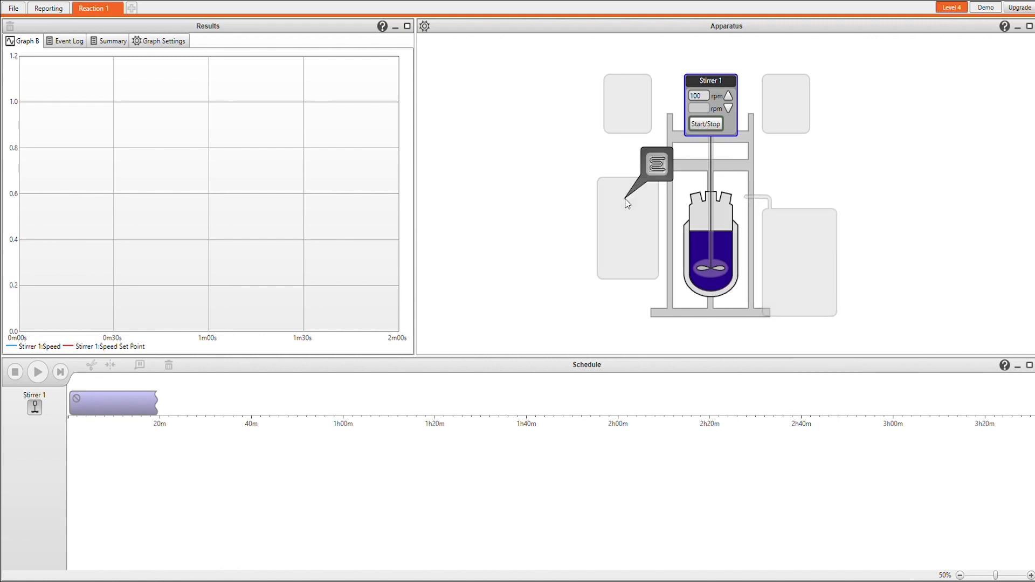
Attach Circulator 1, a Huber Pilot, to the jacket with External temperature probe set to Yes
{"action": "left_click", "coordinate": [656, 168]}
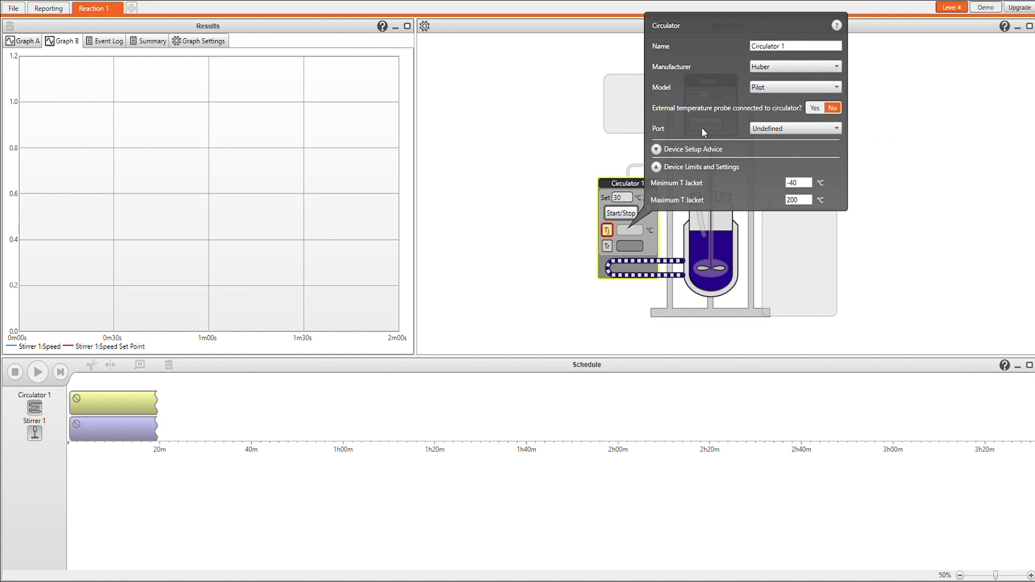
{"action": "left_click", "coordinate": [814, 108]}
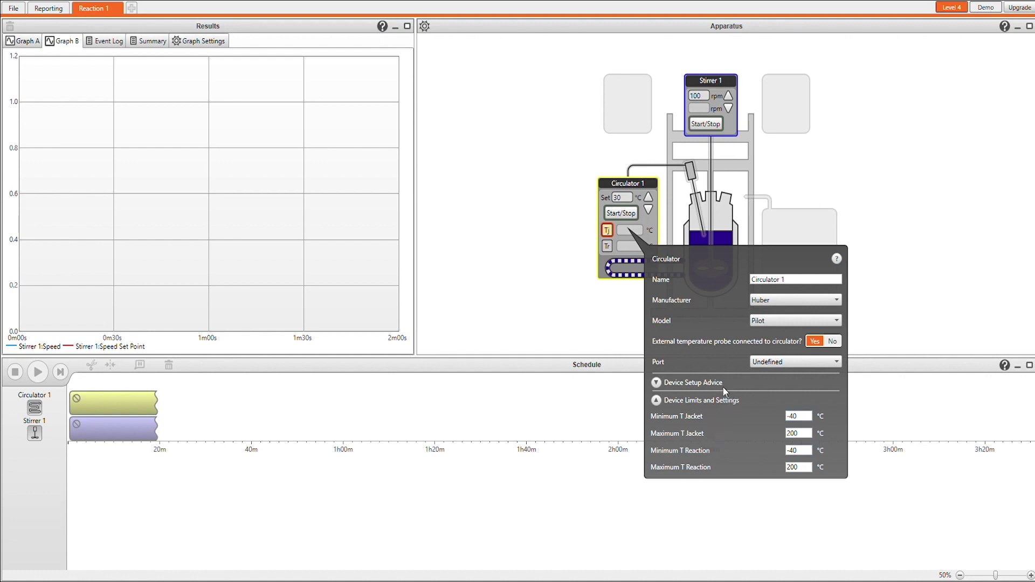
{"action": "left_click", "coordinate": [934, 205]}
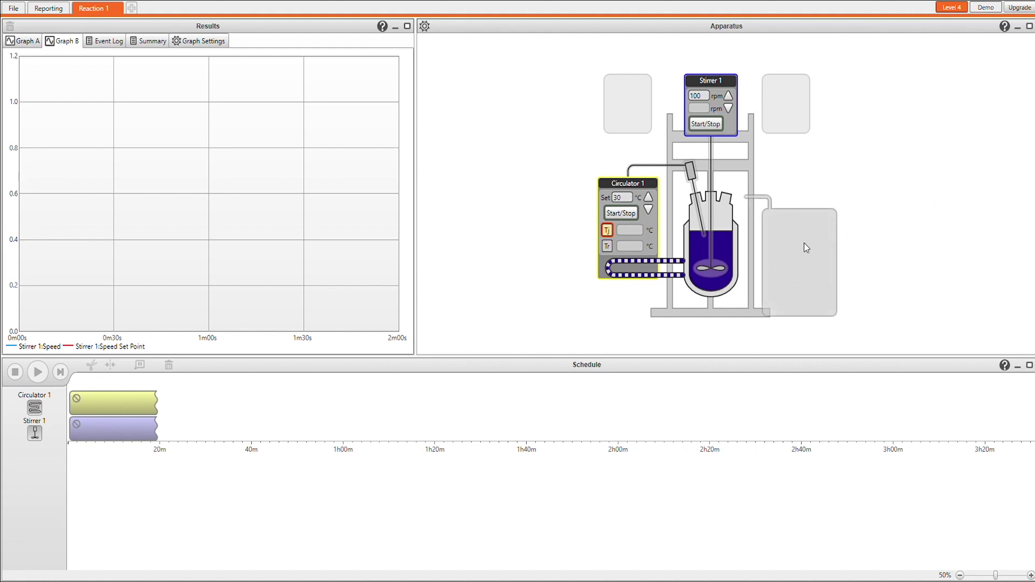
Add Pump 1 beside the reactor as a Hei-FLOW Precision 01 on port Hub1:SERIAL 2
{"action": "left_click", "coordinate": [774, 222]}
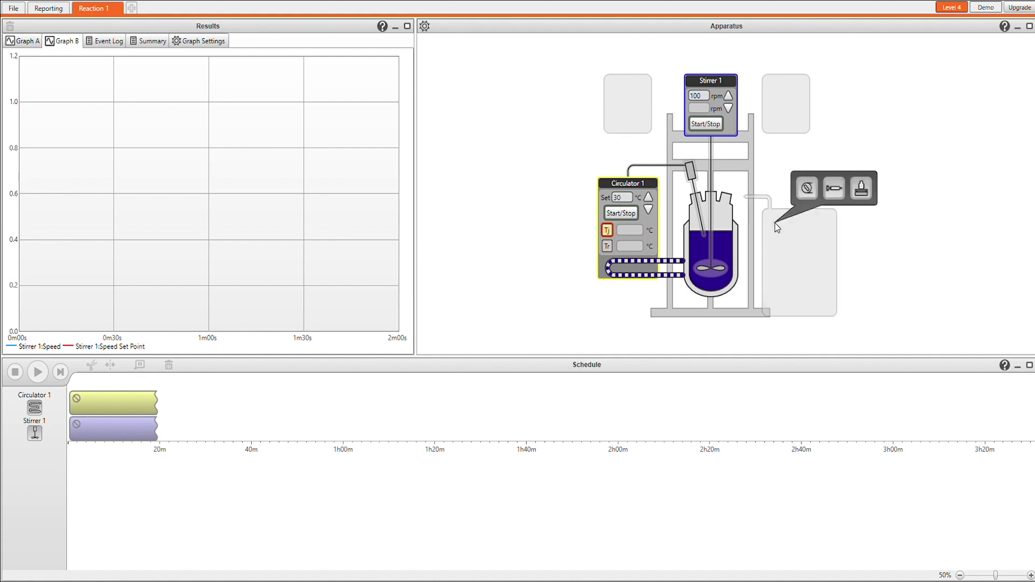
{"action": "left_click", "coordinate": [807, 188]}
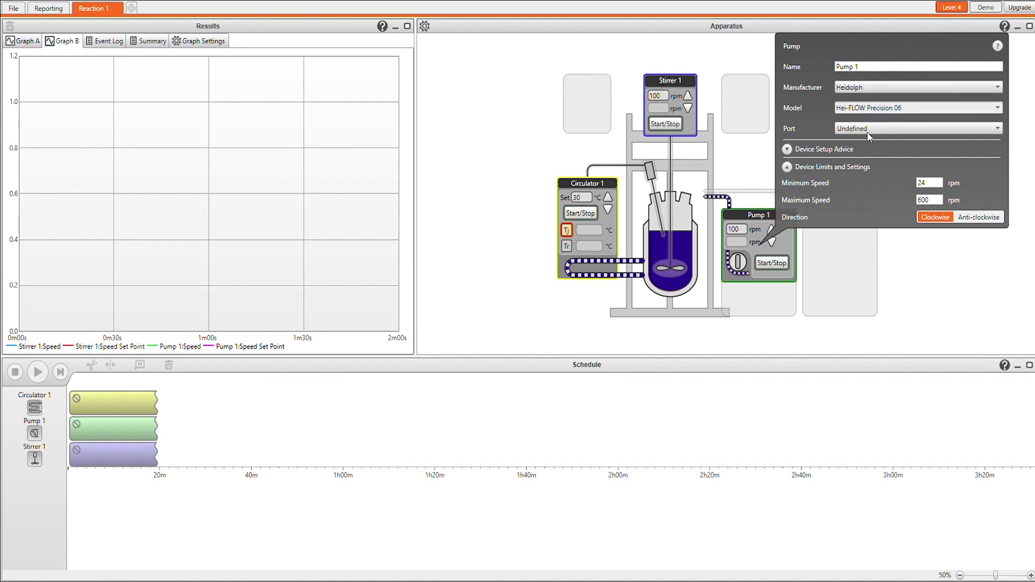
{"action": "key", "text": "Up"}
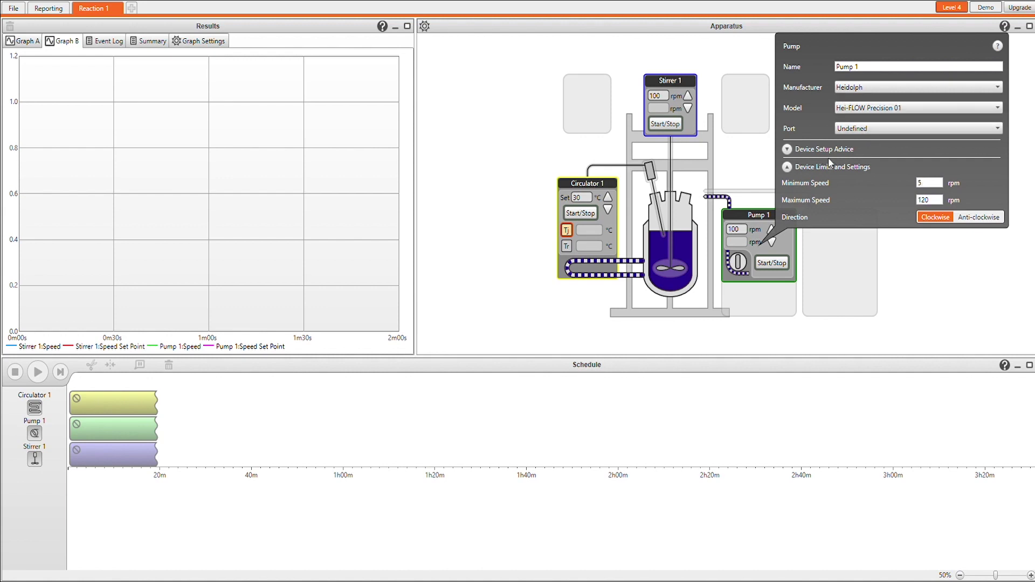
{"action": "left_click", "coordinate": [936, 132]}
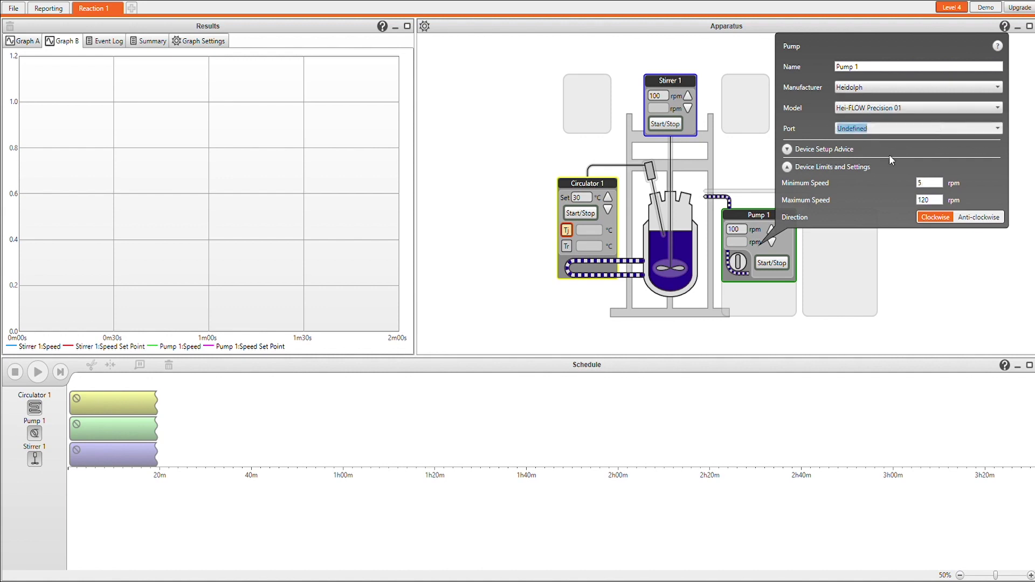
{"action": "key", "text": "Down"}
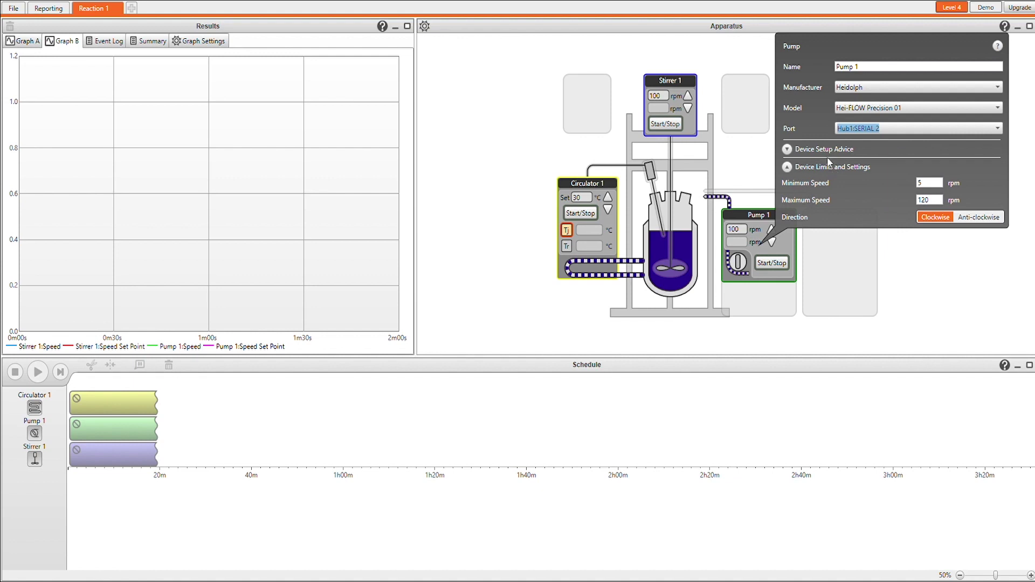
{"action": "left_click", "coordinate": [946, 296]}
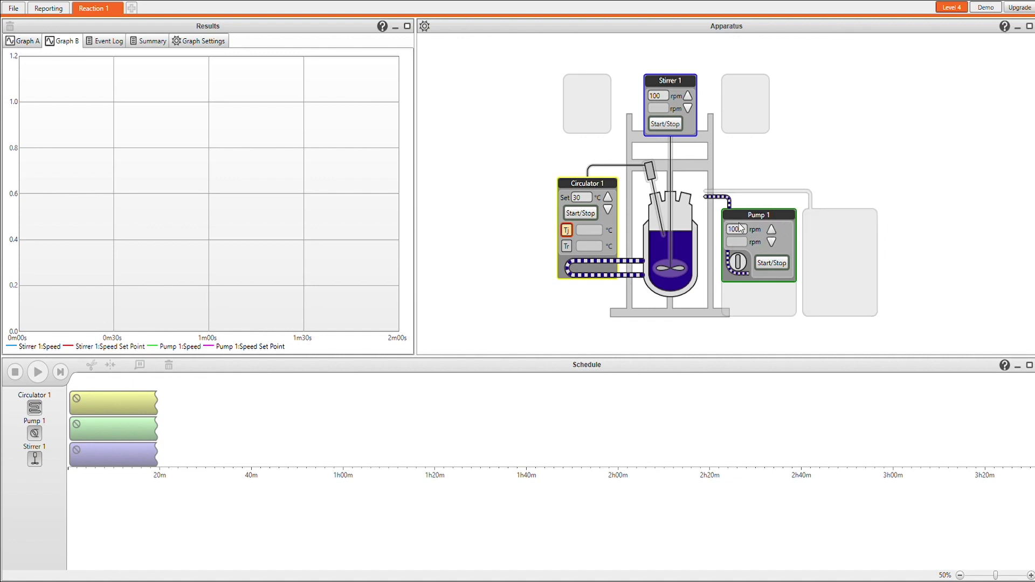
Raise the pump speed set point from 100 to 103 rpm
{"action": "left_click", "coordinate": [771, 228]}
{"action": "left_click", "coordinate": [771, 225]}
{"action": "left_click", "coordinate": [772, 225]}
{"action": "left_click", "coordinate": [766, 299]}
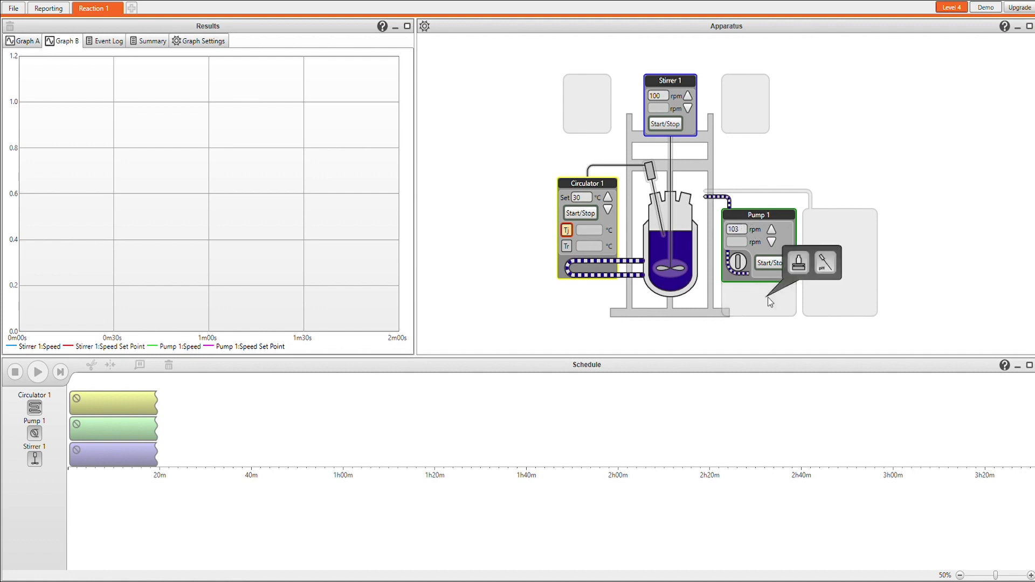
Attach a Sartorius balance to Pump 1 on port Hub1:SERIAL 3
{"action": "left_click", "coordinate": [800, 266]}
{"action": "key", "text": "Tab"}
{"action": "key", "text": "Tab"}
{"action": "key", "text": "Tab"}
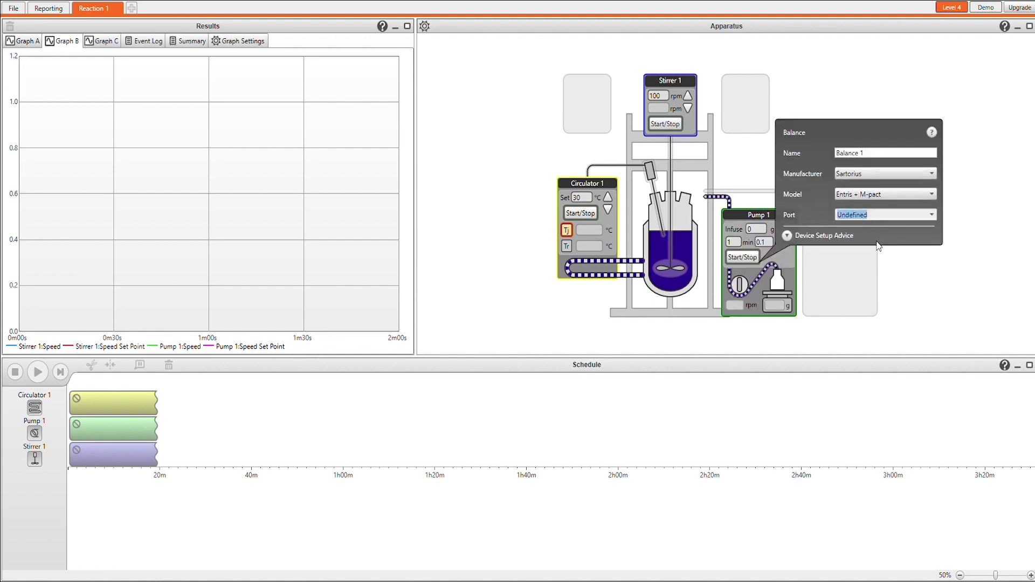
{"action": "key", "text": "Down"}
{"action": "left_click", "coordinate": [936, 266]}
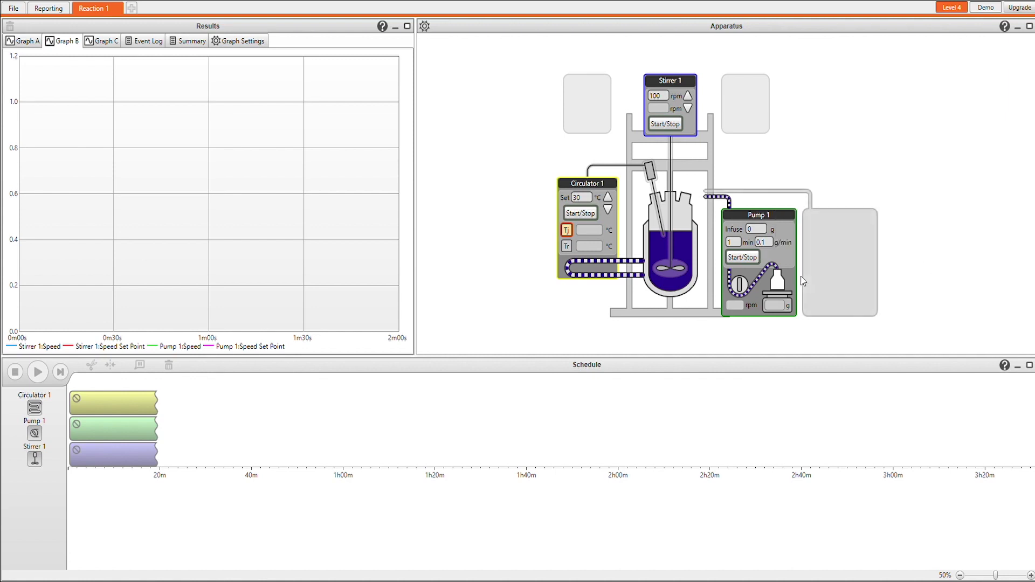
Set the pump to infuse 1000 g over 60 min (16.67 g/min)
{"action": "left_click", "coordinate": [757, 227]}
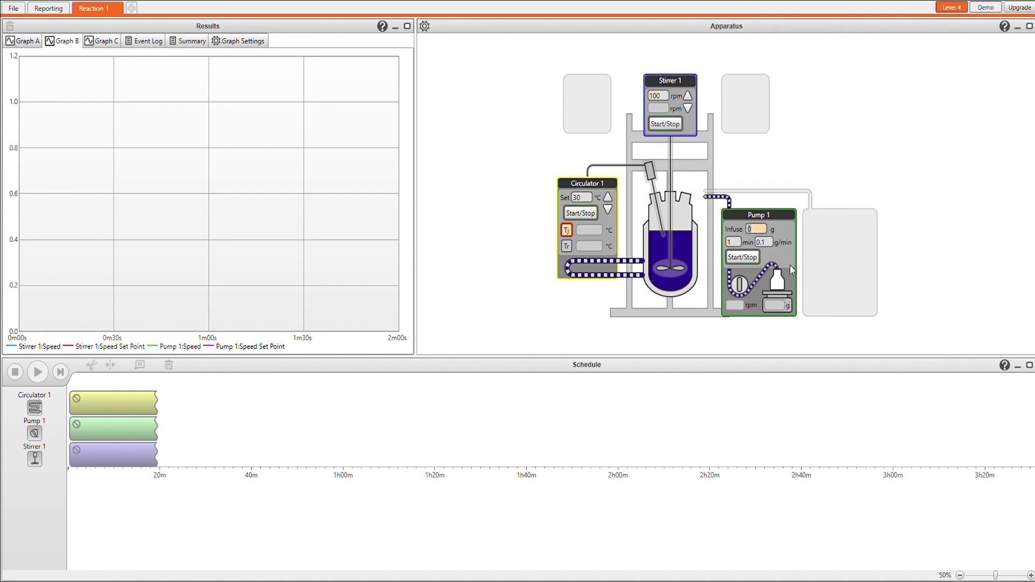
{"action": "type", "text": "1000"}
{"action": "key", "text": "Tab"}
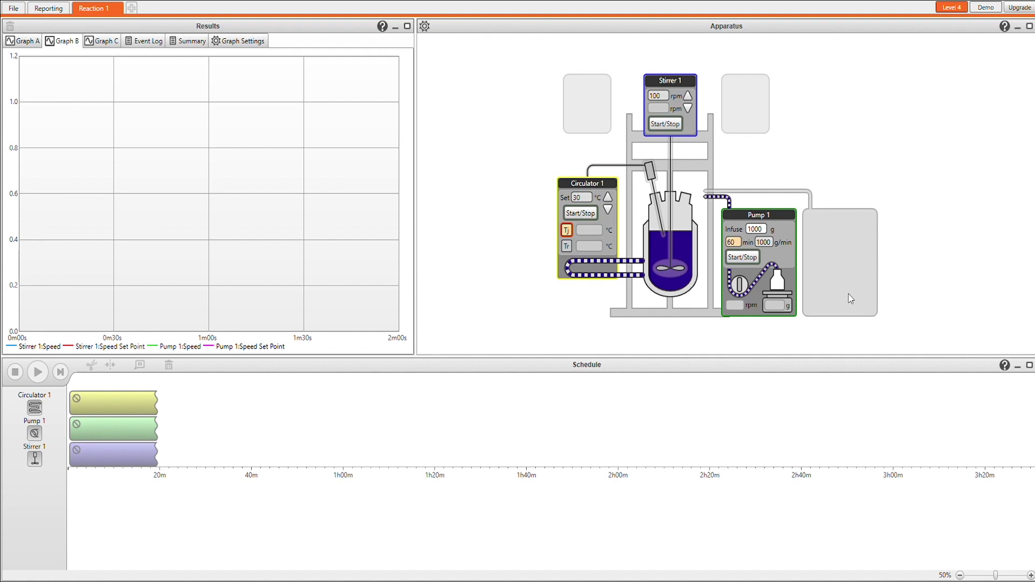
{"action": "key", "text": "Return"}
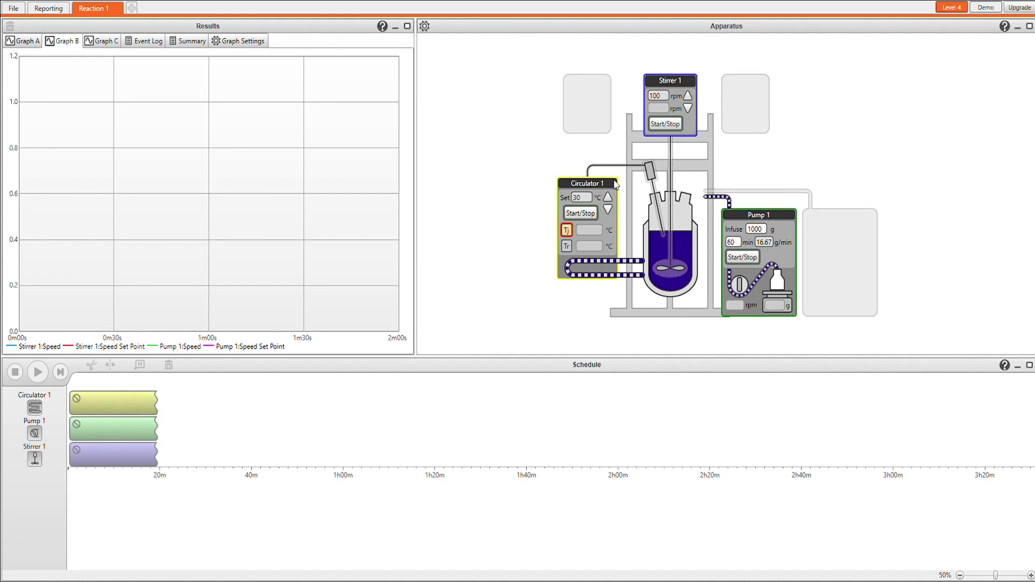
{"action": "left_click", "coordinate": [990, 9]}
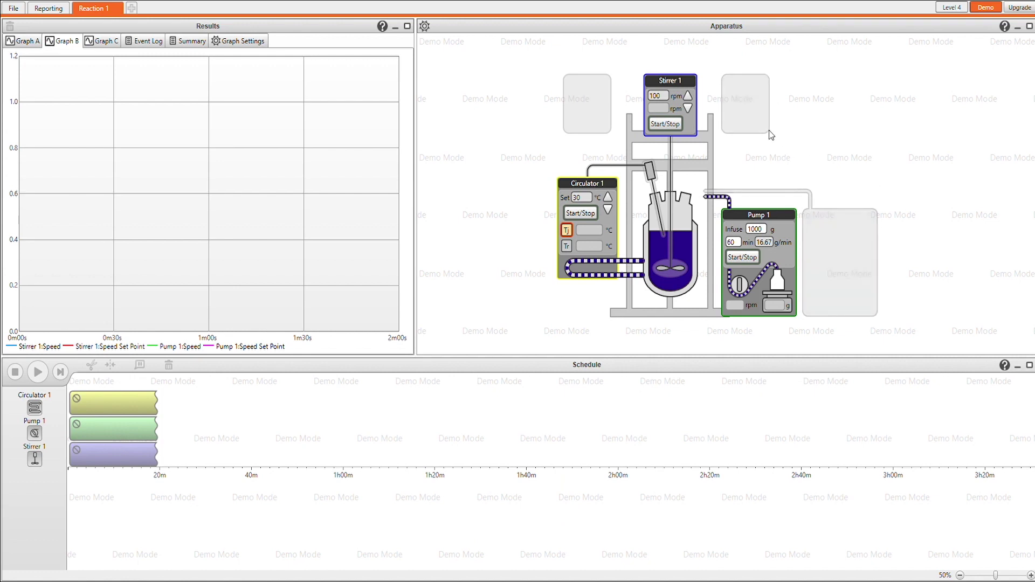
Start Stirrer 1 at 100 rpm in demo mode
{"action": "left_click", "coordinate": [658, 126]}
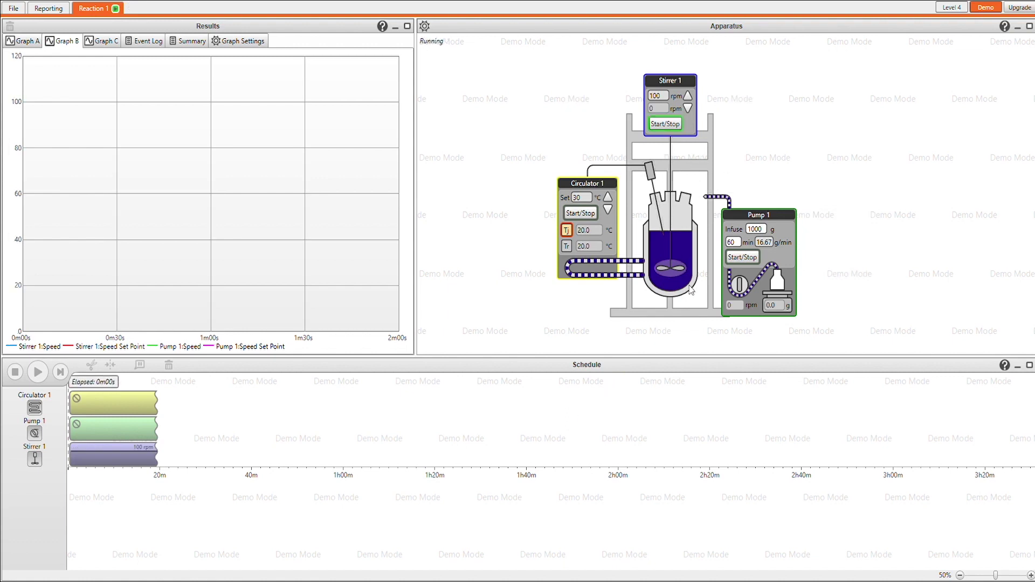
Start the circulator at 55 °C and begin the pump's 1000 g infusion
{"action": "left_click", "coordinate": [585, 198]}
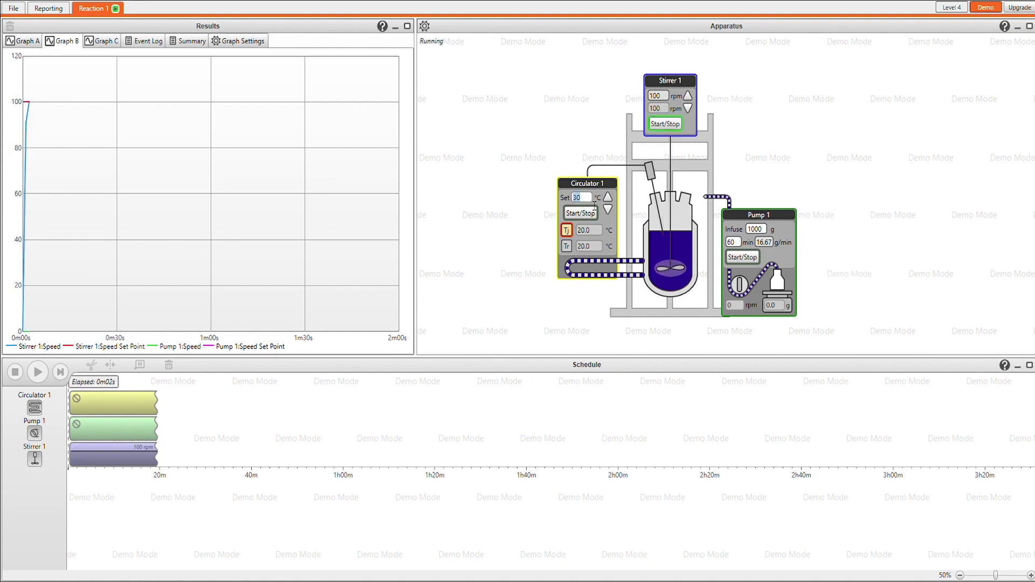
{"action": "type", "text": "55"}
{"action": "left_click", "coordinate": [580, 213]}
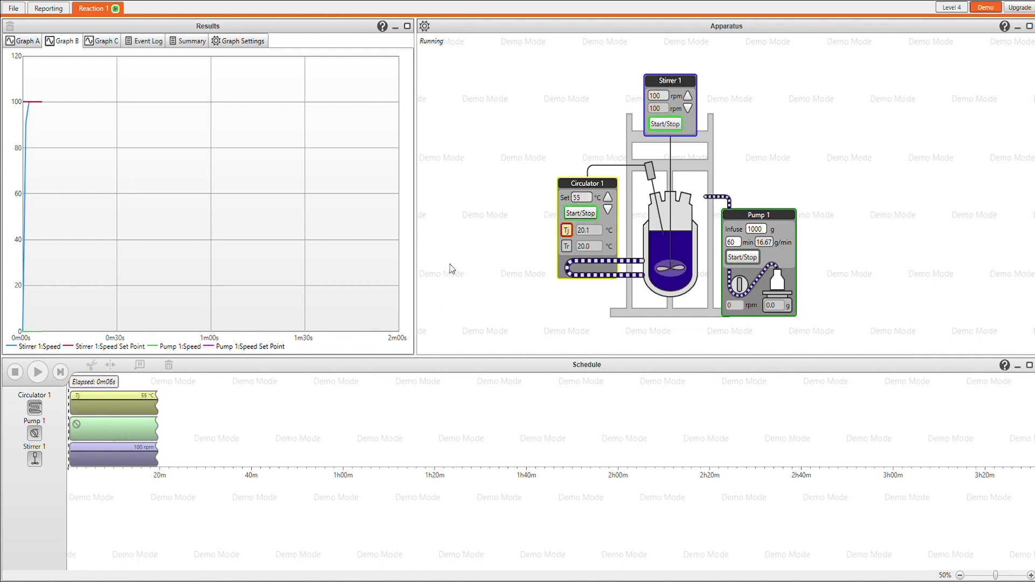
{"action": "left_click", "coordinate": [753, 261]}
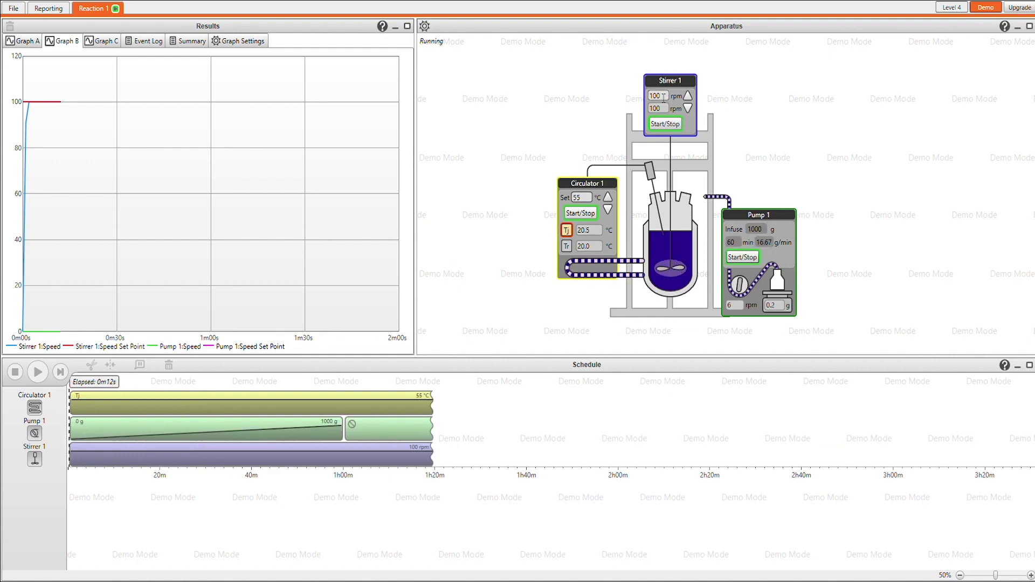
Raise the stirrer to 150 rpm and the circulator set point to 80 °C
{"action": "type", "text": "150"}
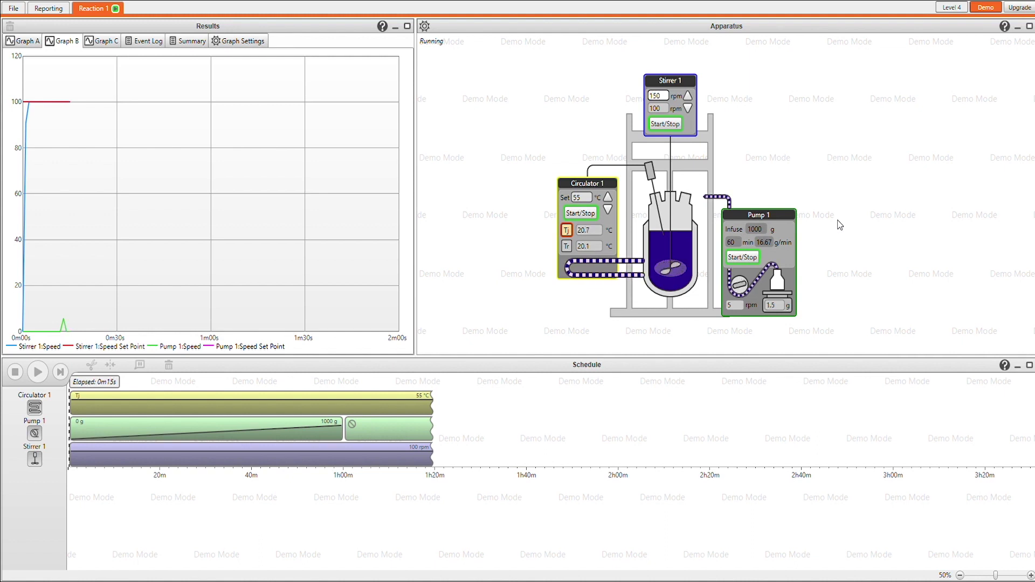
{"action": "key", "text": "Return"}
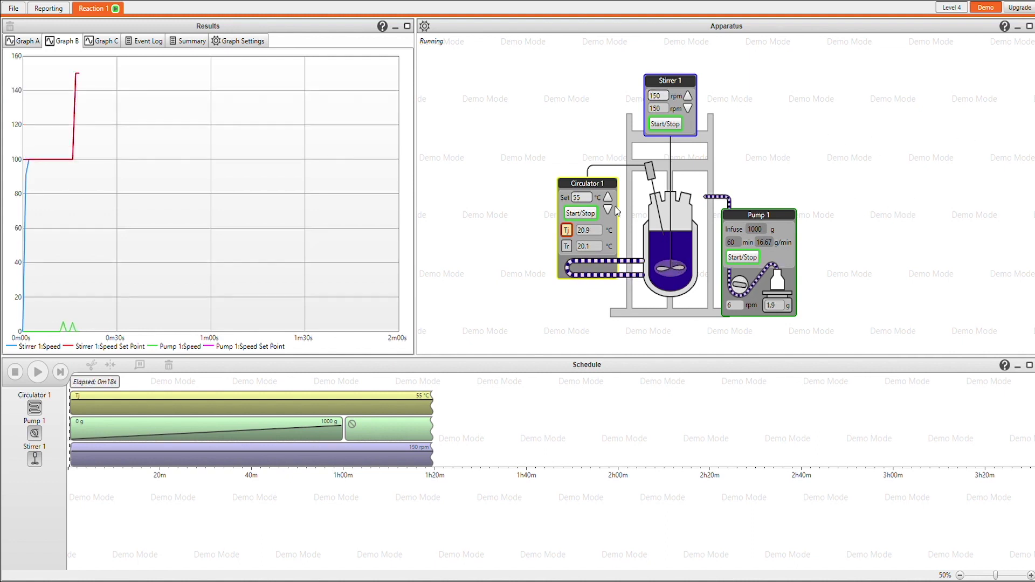
{"action": "type", "text": "80"}
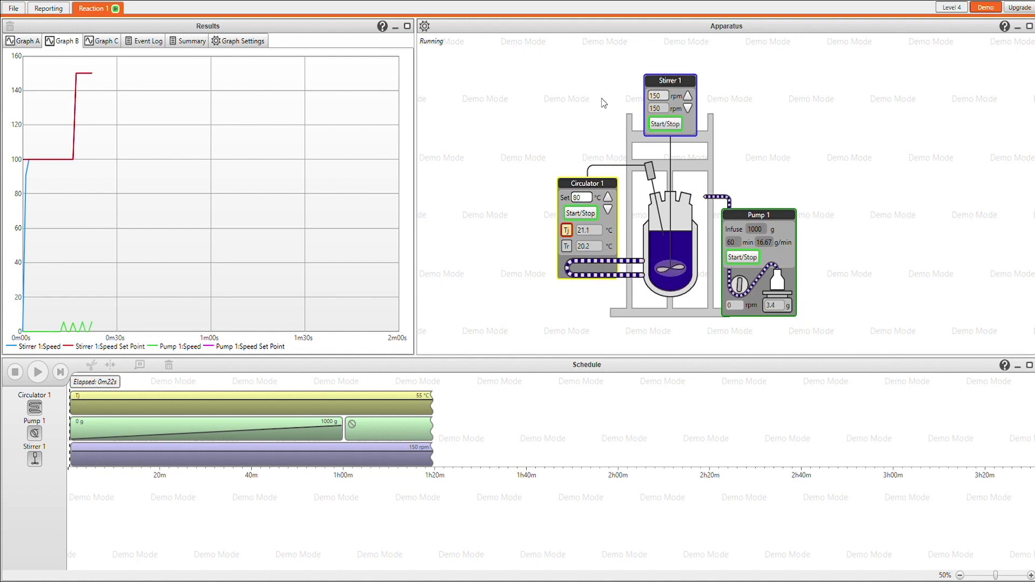
{"action": "key", "text": "Return"}
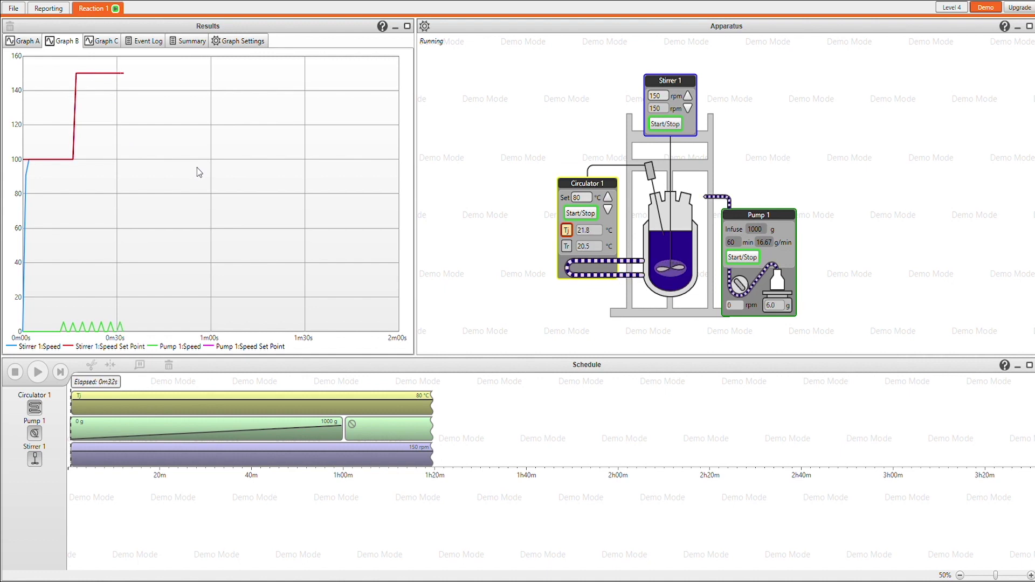
{"action": "left_click", "coordinate": [1030, 575]}
Zoom the schedule to 100% and raise the circulator set point to 100 °C
{"action": "left_click", "coordinate": [1030, 575]}
{"action": "left_click", "coordinate": [1031, 575]}
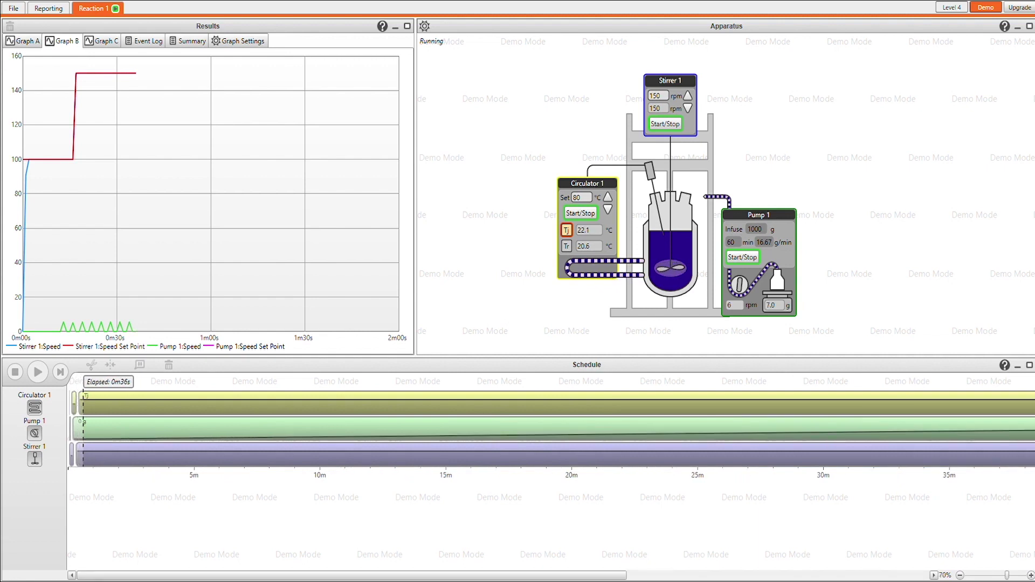
{"action": "left_click", "coordinate": [1031, 575]}
{"action": "left_click", "coordinate": [1031, 575]}
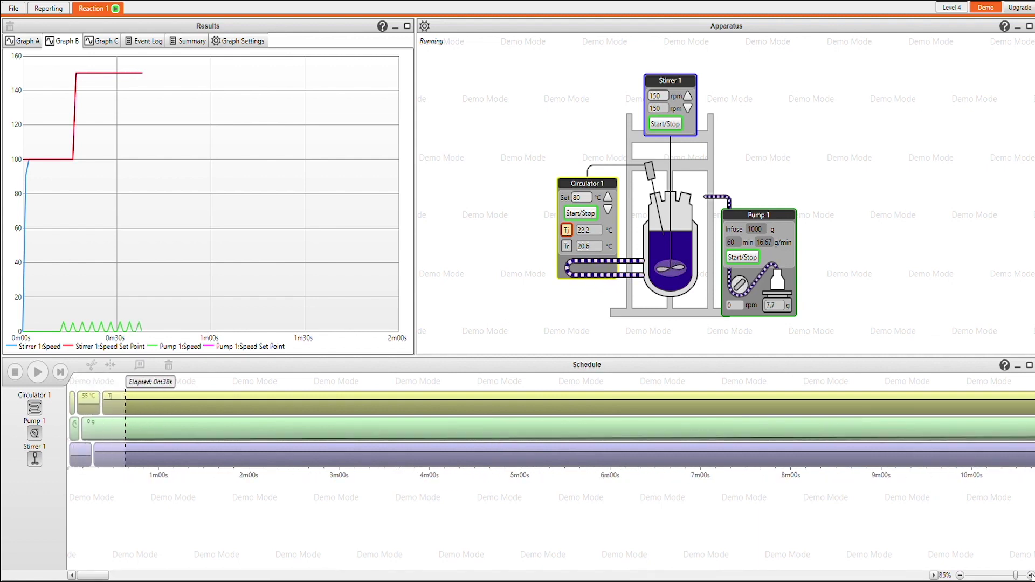
{"action": "left_click", "coordinate": [1031, 575]}
{"action": "left_click", "coordinate": [1031, 575]}
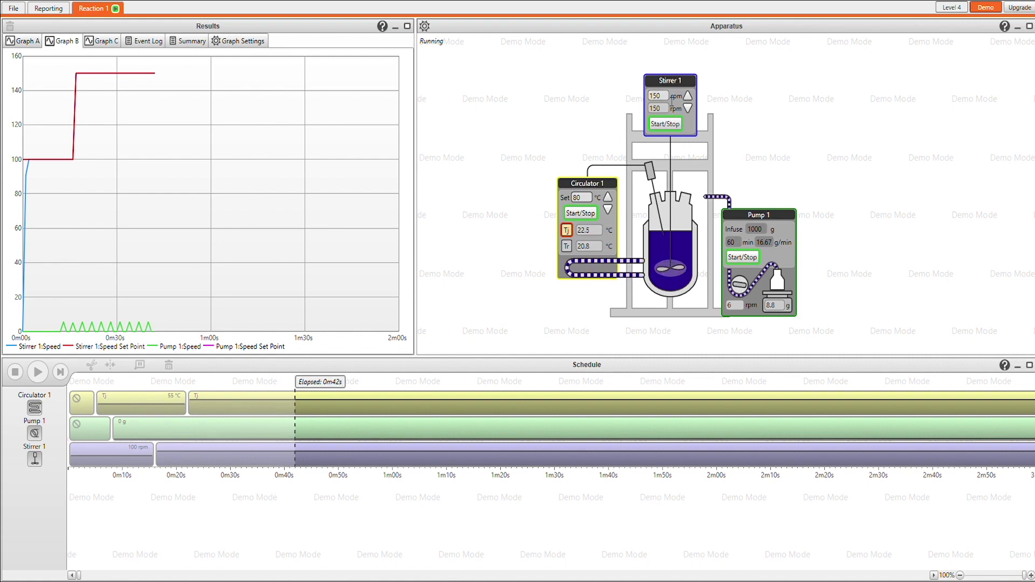
{"action": "left_click", "coordinate": [583, 197]}
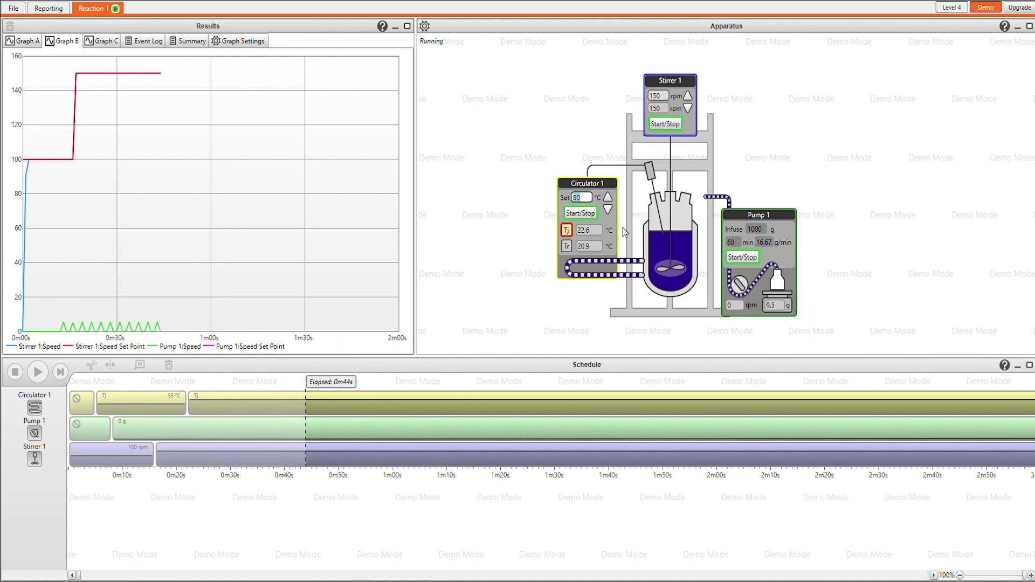
{"action": "type", "text": "100"}
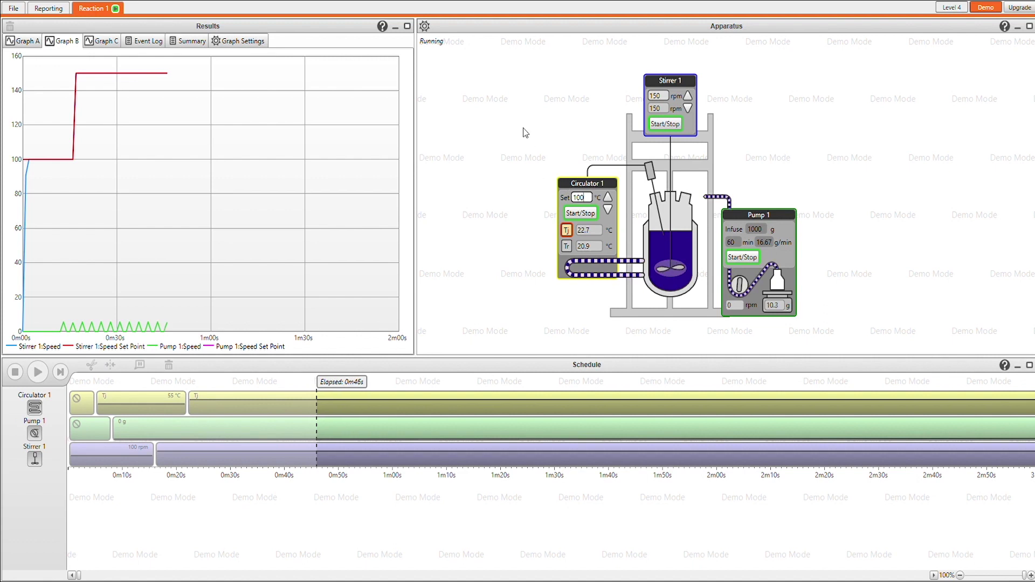
{"action": "key", "text": "Return"}
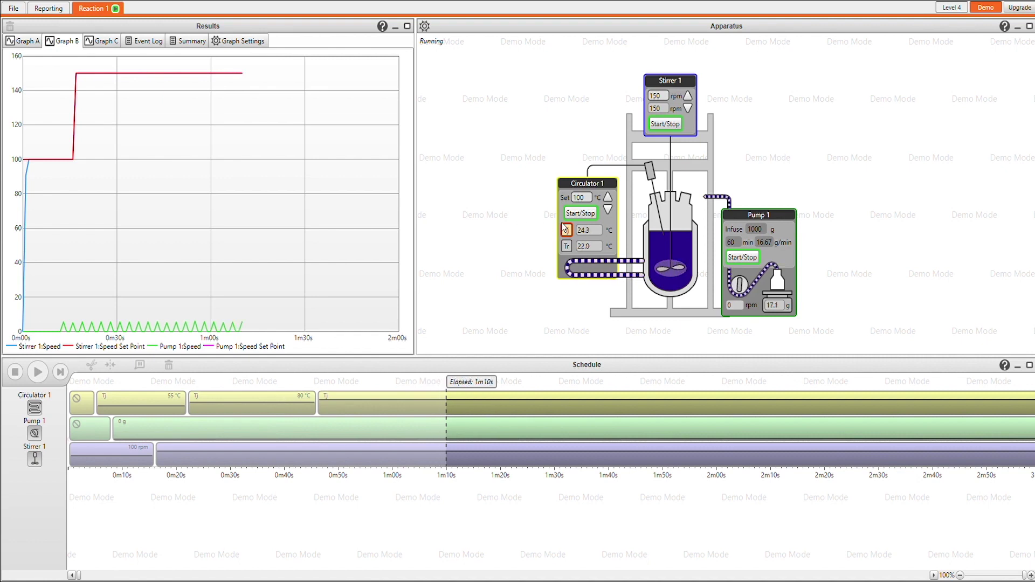
Stop the circulator, the stirrer and the pump to end the run
{"action": "left_click", "coordinate": [583, 214]}
{"action": "left_click", "coordinate": [665, 124]}
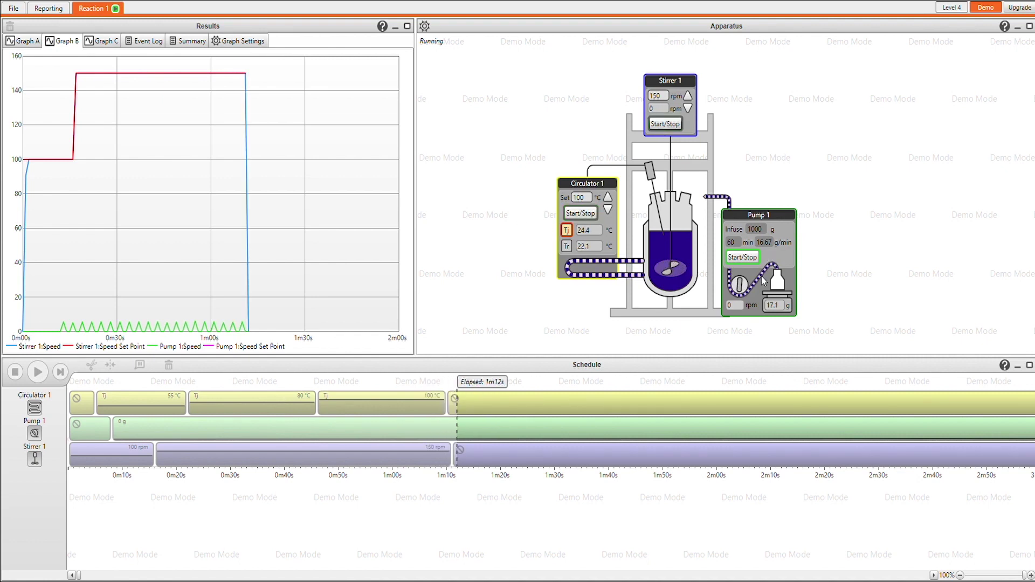
{"action": "left_click", "coordinate": [755, 259]}
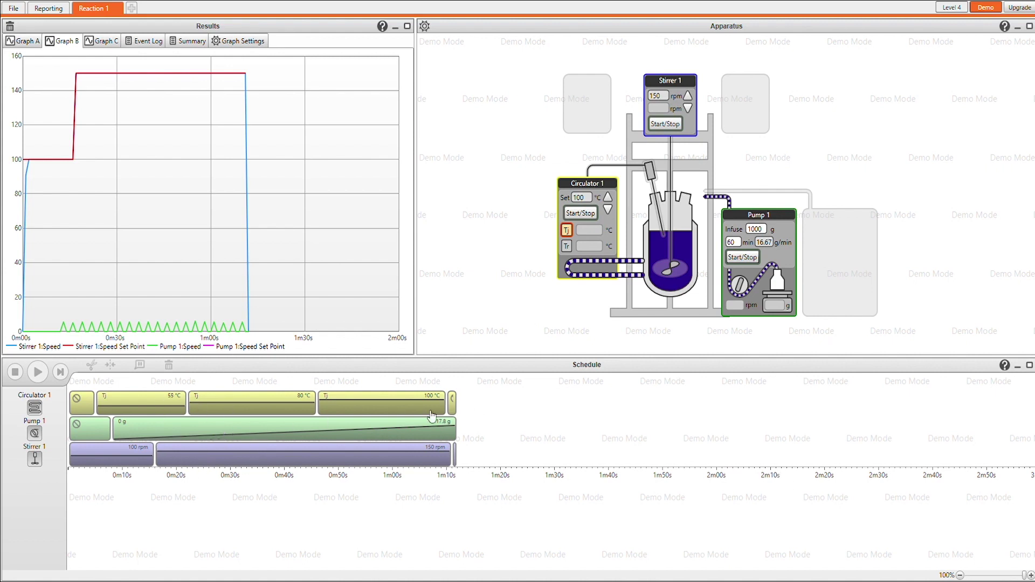
Open the 100 °C circulator block in the schedule and accept schedule-based control
{"action": "left_click", "coordinate": [393, 411]}
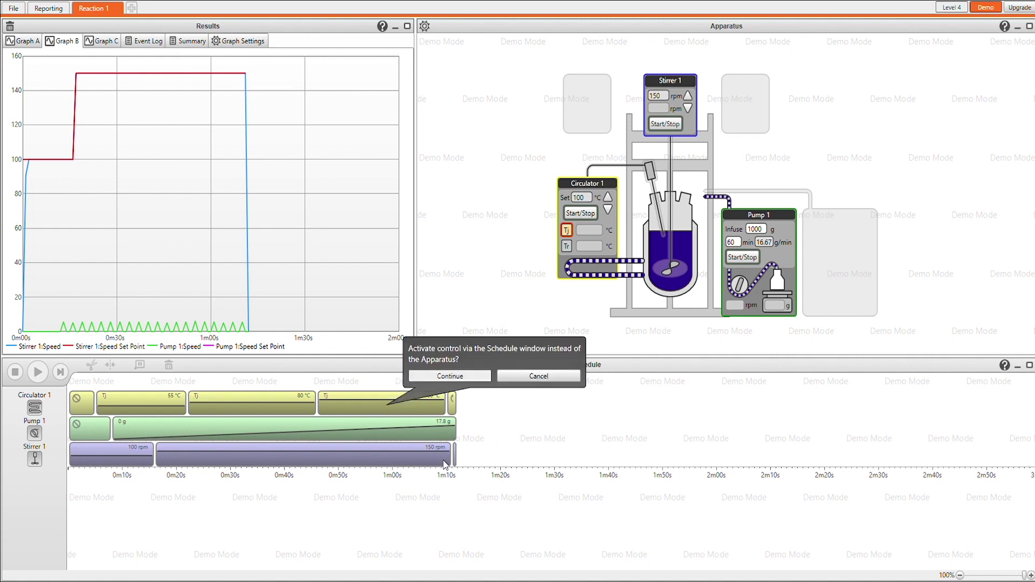
{"action": "left_click", "coordinate": [444, 379]}
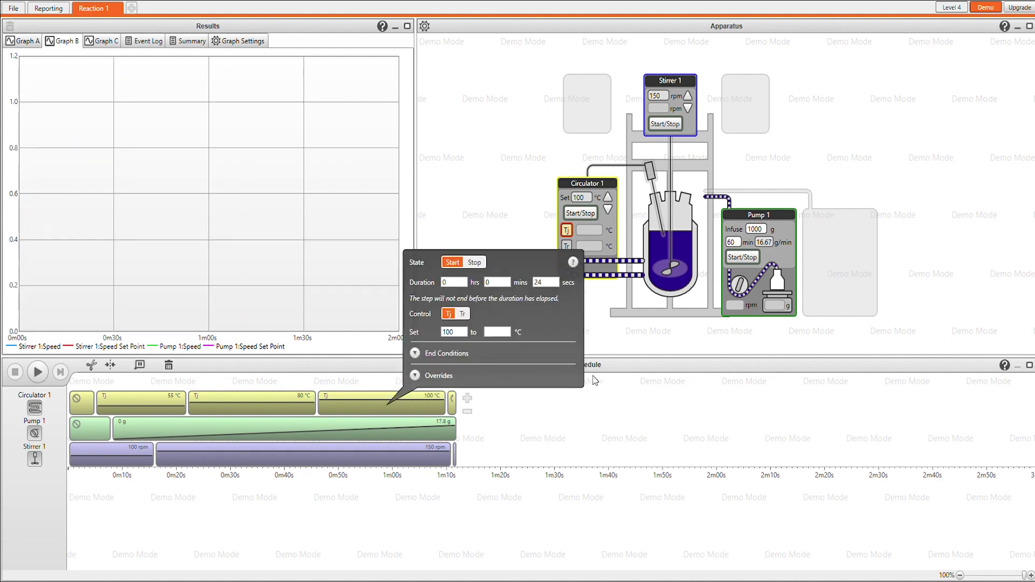
Add a schedule step ramping Tr from 30 to 150 °C over 4 hours
{"action": "left_click", "coordinate": [468, 398]}
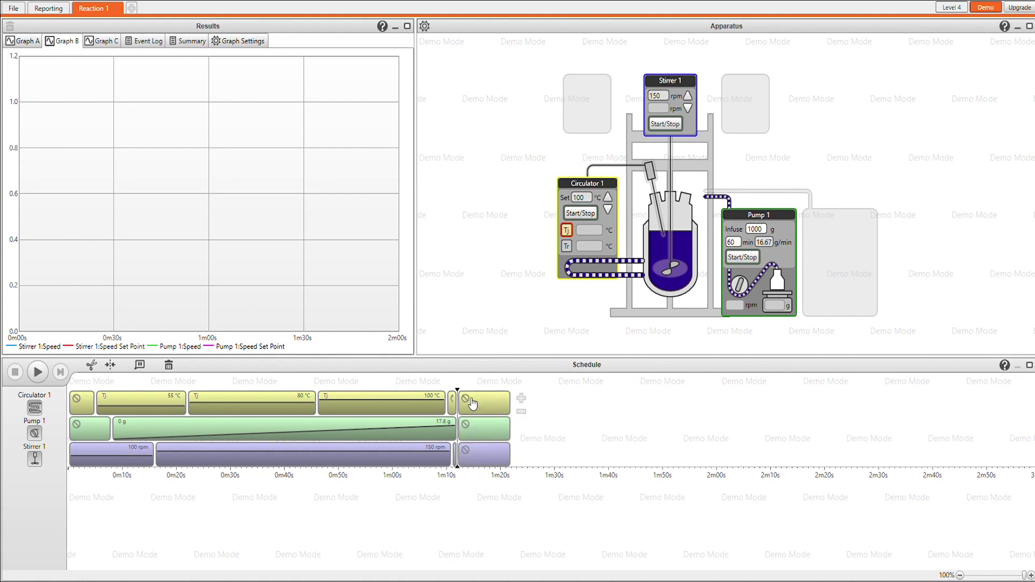
{"action": "left_click", "coordinate": [566, 338]}
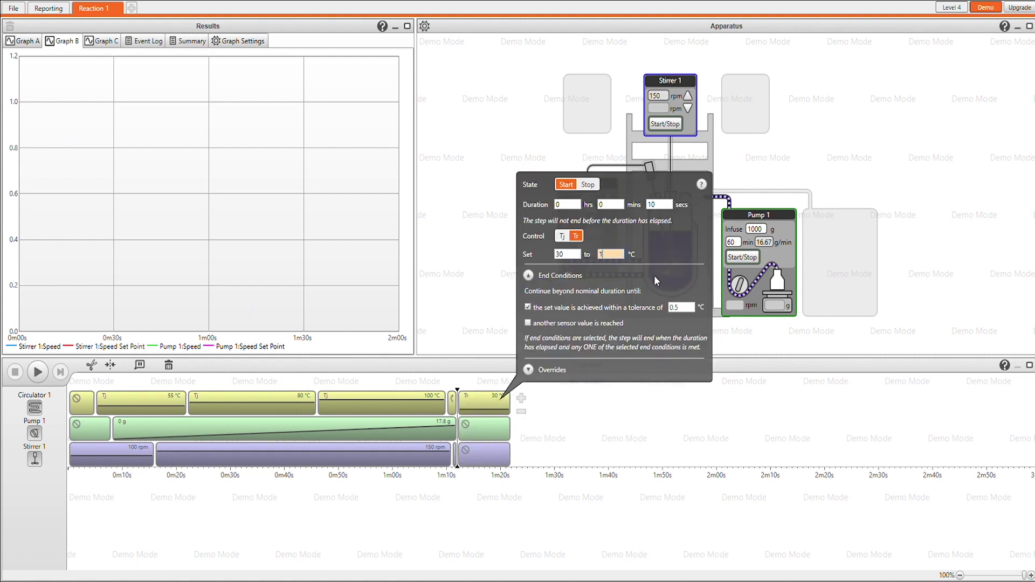
{"action": "type", "text": "150"}
{"action": "left_click", "coordinate": [560, 204]}
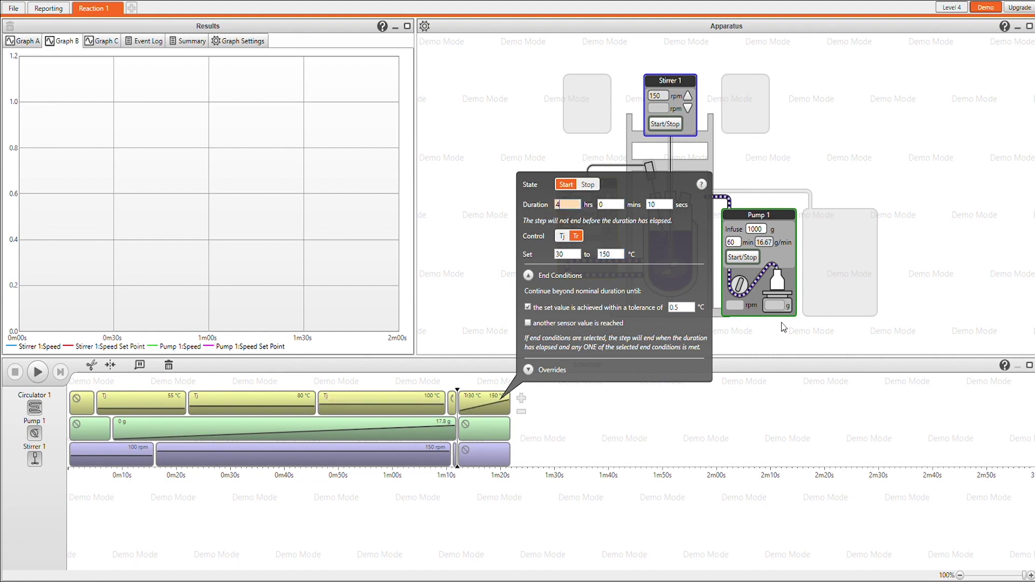
{"action": "left_click", "coordinate": [656, 474]}
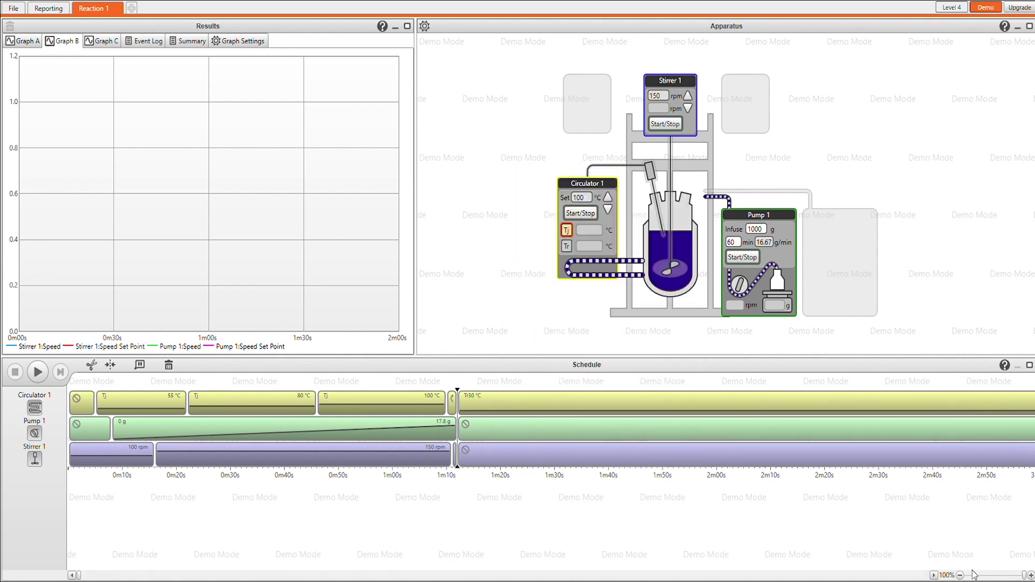
{"action": "left_click", "coordinate": [960, 575]}
{"action": "left_click", "coordinate": [960, 575]}
Set the last Pump 1 step to Start, adding 1000 g at 16.67 g/min
{"action": "left_click", "coordinate": [960, 576]}
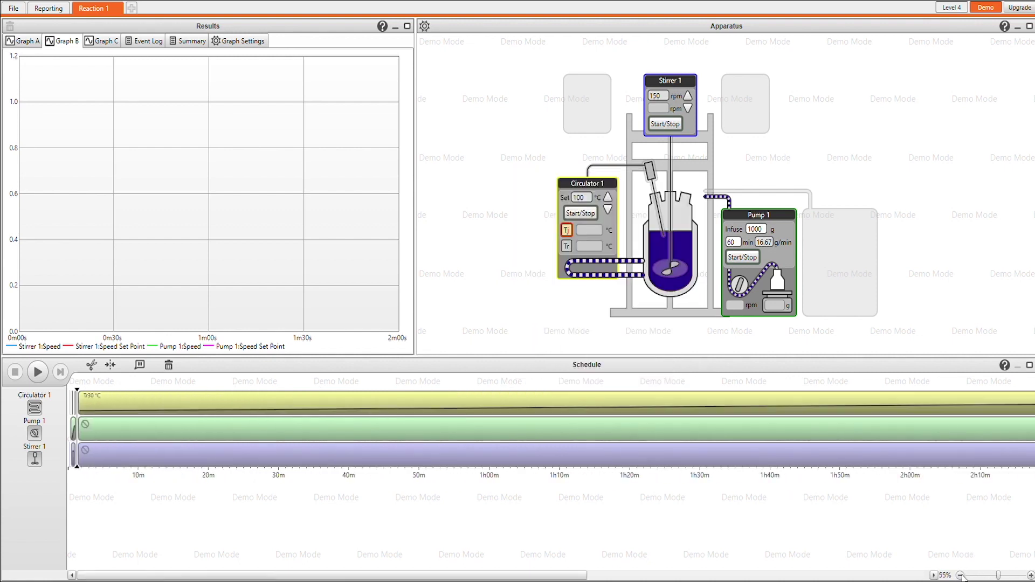
{"action": "left_click", "coordinate": [960, 575]}
{"action": "left_click", "coordinate": [960, 575]}
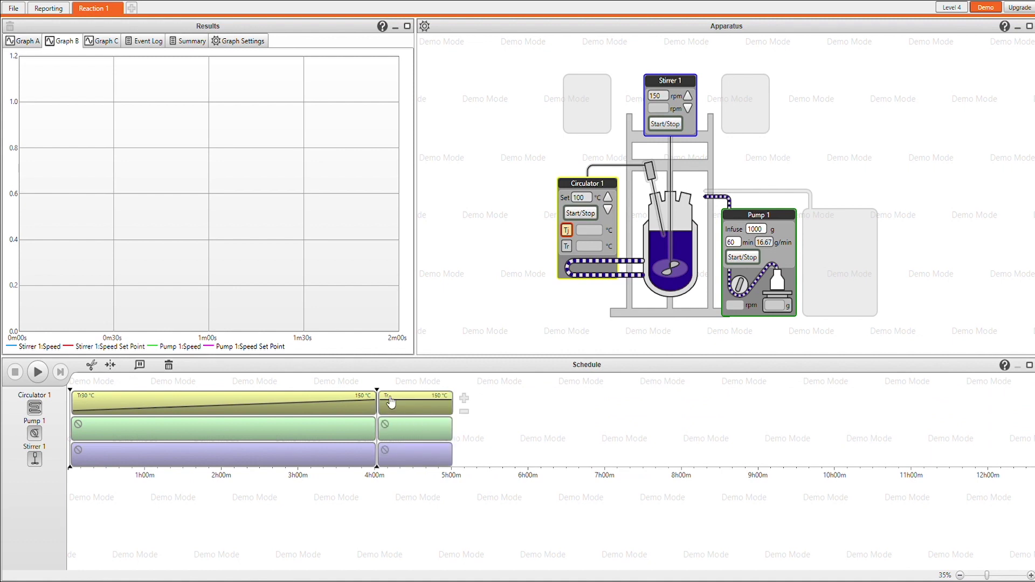
{"action": "left_click", "coordinate": [406, 431]}
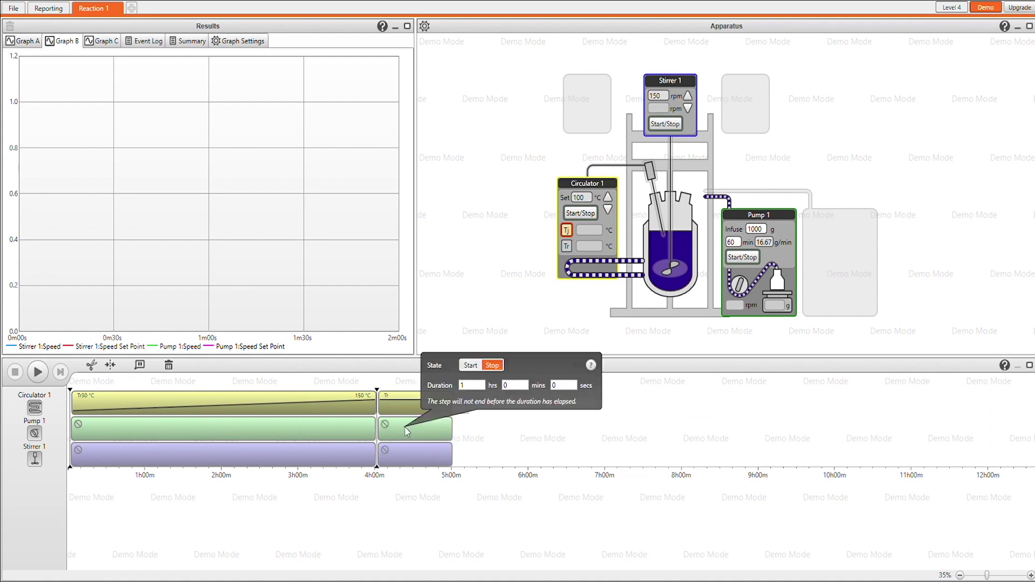
{"action": "left_click", "coordinate": [468, 366]}
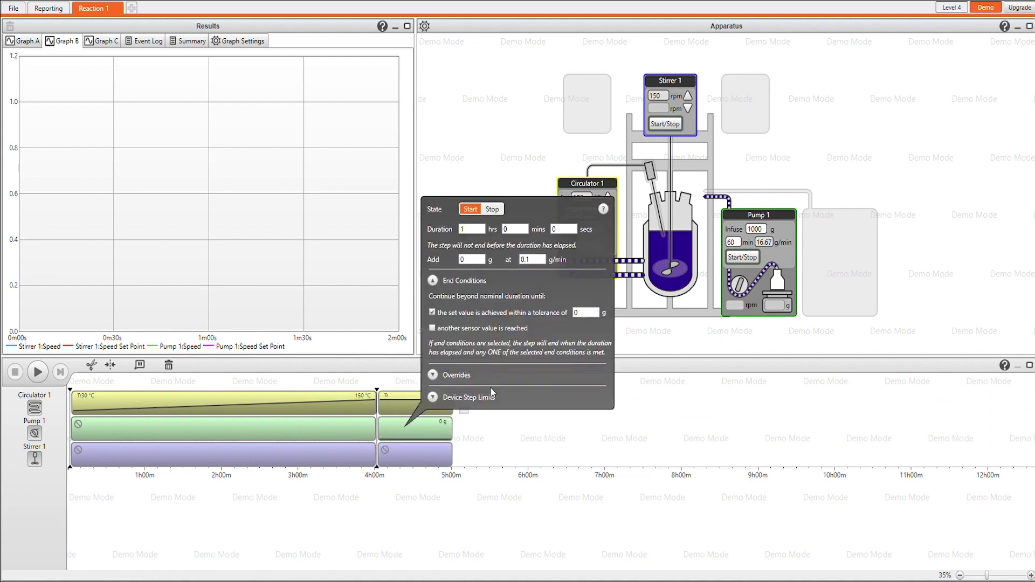
{"action": "left_click", "coordinate": [478, 260]}
{"action": "type", "text": "1000"}
{"action": "key", "text": "Tab"}
{"action": "key", "text": "Tab"}
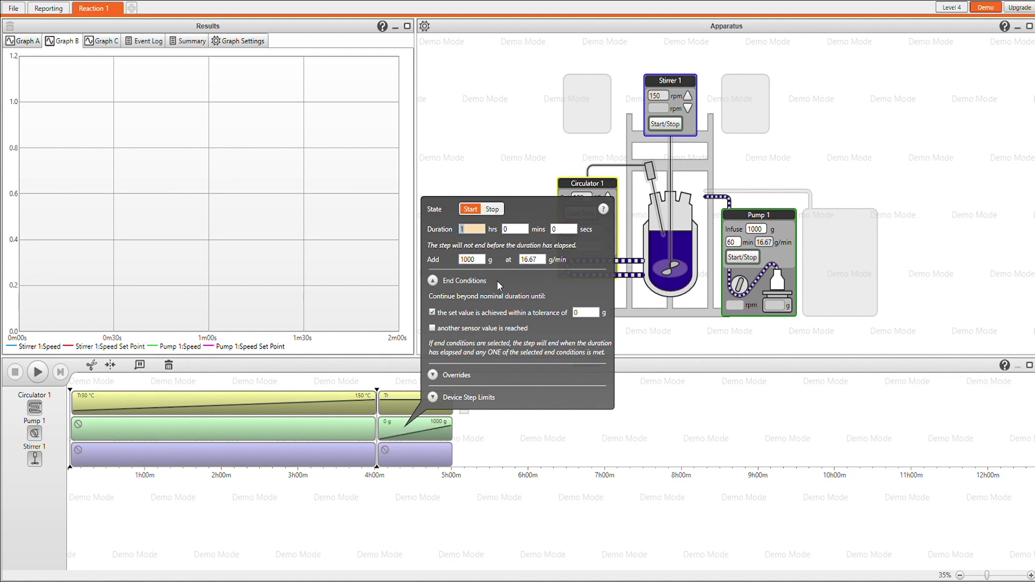
Add an override to the step: Circulator 1:T Reaction above 120 °C goes to 100 rpm
{"action": "left_click", "coordinate": [435, 377]}
{"action": "left_click", "coordinate": [434, 379]}
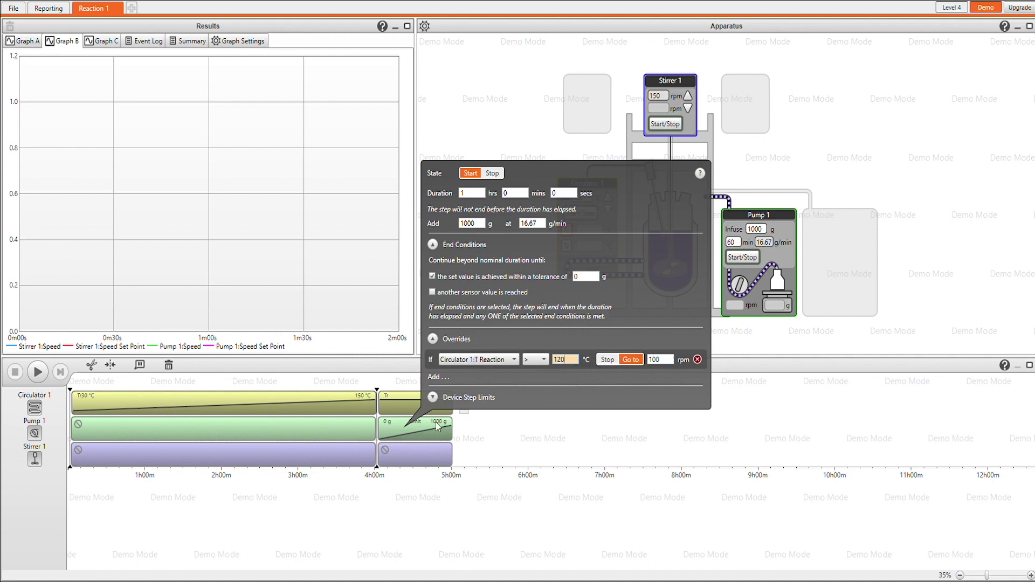
{"action": "left_click", "coordinate": [502, 104]}
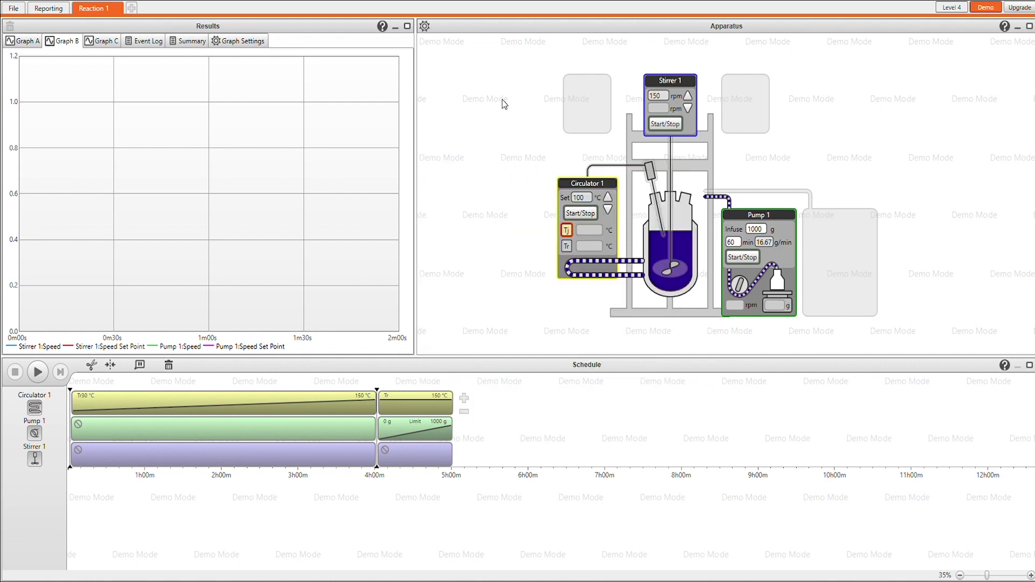
In the Apparatus safe-state conditions, enable a safe state for Stirrer 1:Speed
{"action": "left_click", "coordinate": [424, 26]}
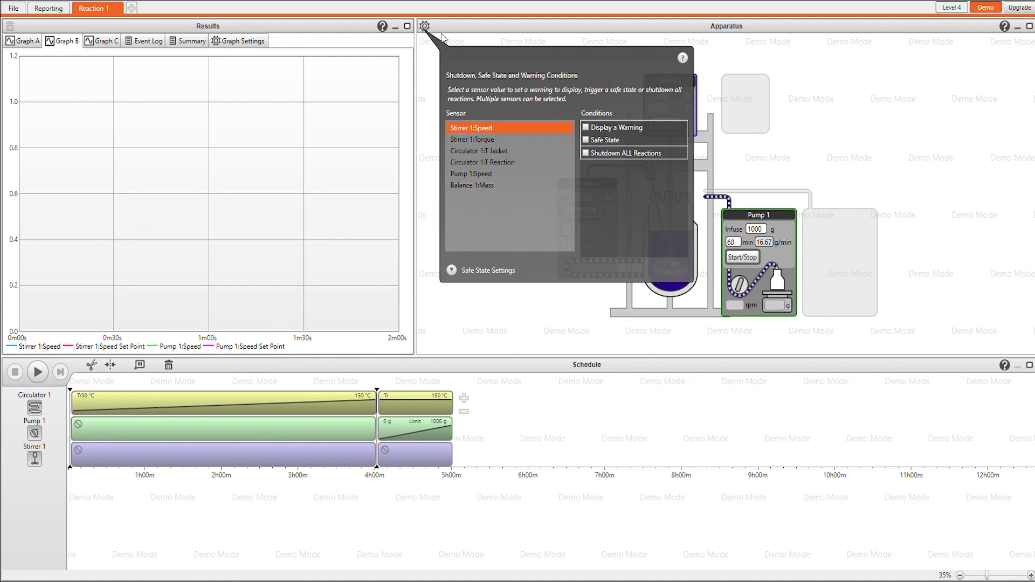
{"action": "left_click", "coordinate": [504, 138]}
{"action": "left_click", "coordinate": [496, 128]}
{"action": "left_click", "coordinate": [596, 142]}
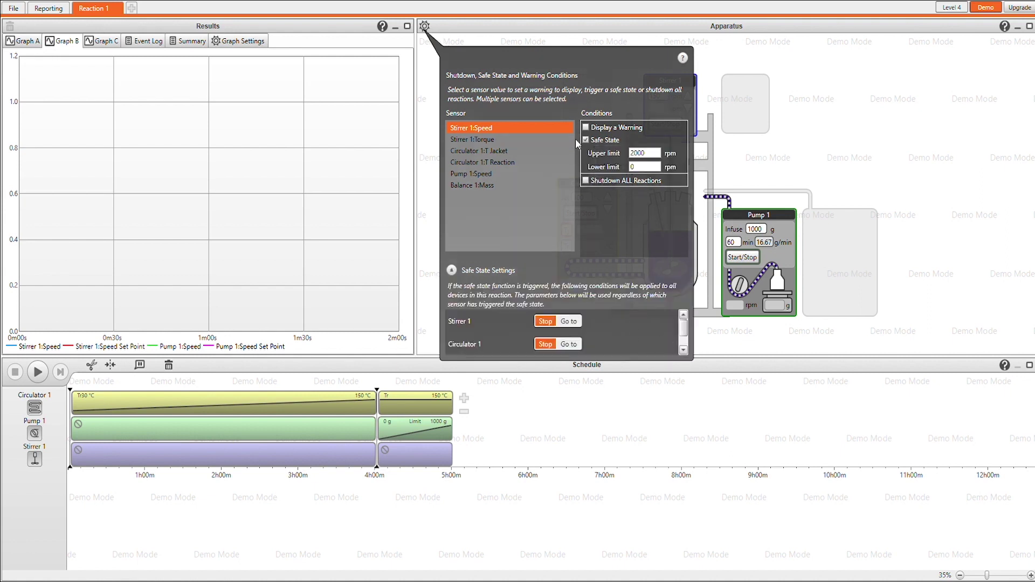
Enable a Circulator 1:T Reaction safe state above 150 °C, sending T Jacket to 0 °C
{"action": "left_click", "coordinate": [511, 164]}
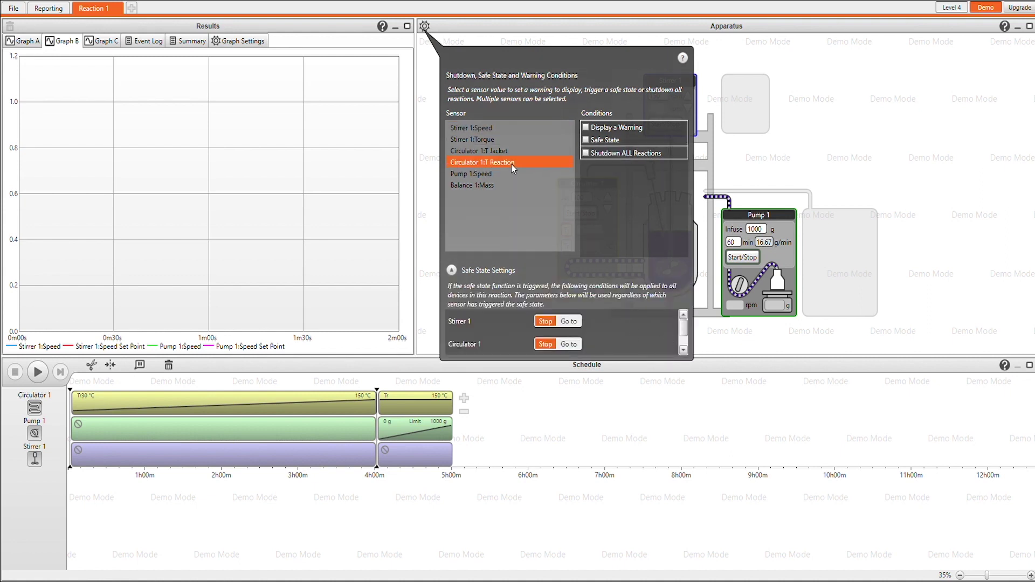
{"action": "left_click", "coordinate": [585, 141]}
{"action": "key", "text": "shift+Tab"}
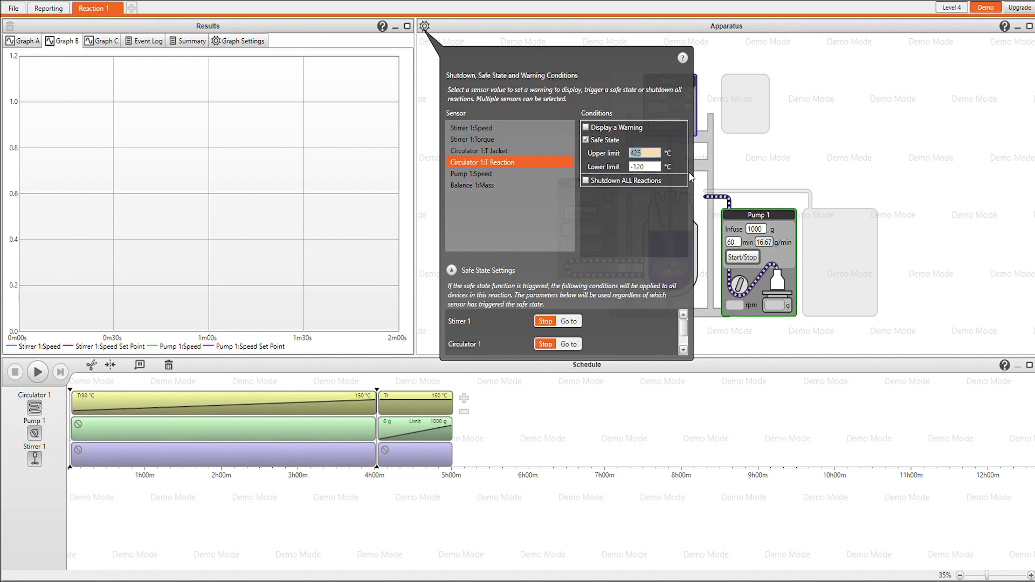
{"action": "type", "text": "150"}
{"action": "left_click", "coordinate": [570, 345]}
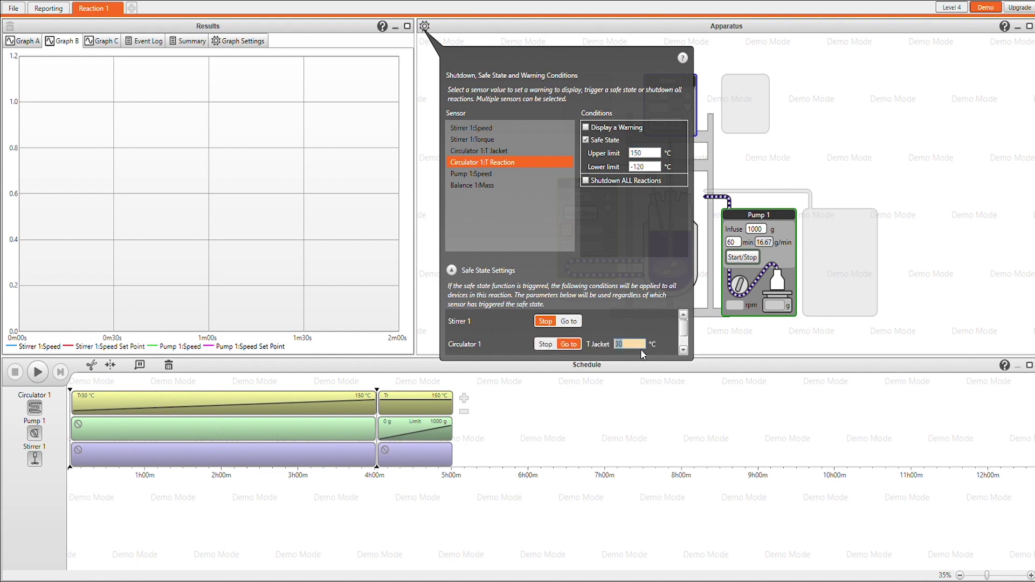
{"action": "type", "text": "0"}
{"action": "key", "text": "Return"}
{"action": "left_click", "coordinate": [843, 145]}
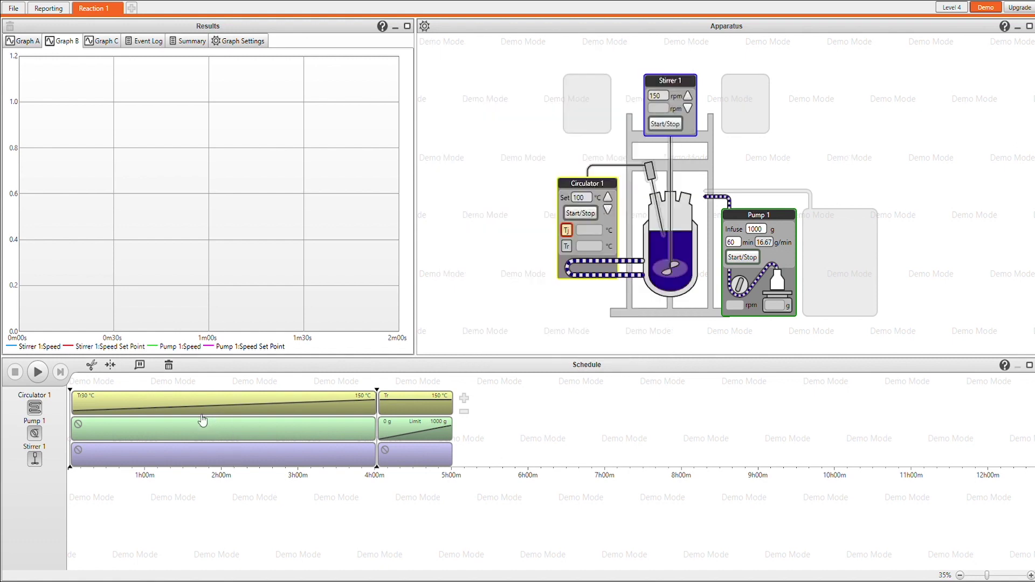
Open the Reporting view and scroll through the Experiment123 report preview
{"action": "left_click", "coordinate": [49, 9]}
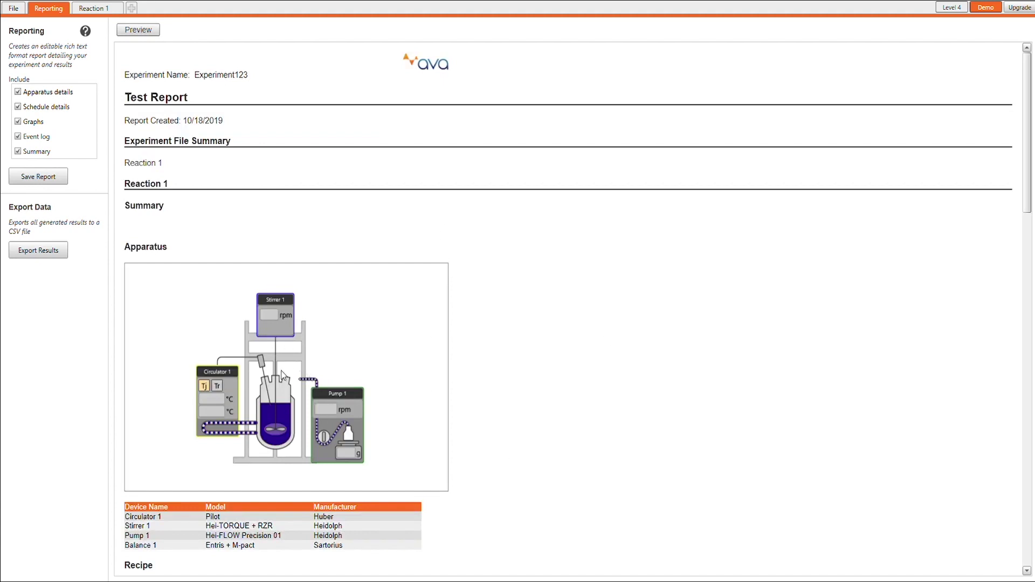
{"action": "scroll", "coordinate": [566, 395], "scroll_direction": "down", "scroll_amount": 1}
{"action": "scroll", "coordinate": [565, 392], "scroll_direction": "down", "scroll_amount": 6}
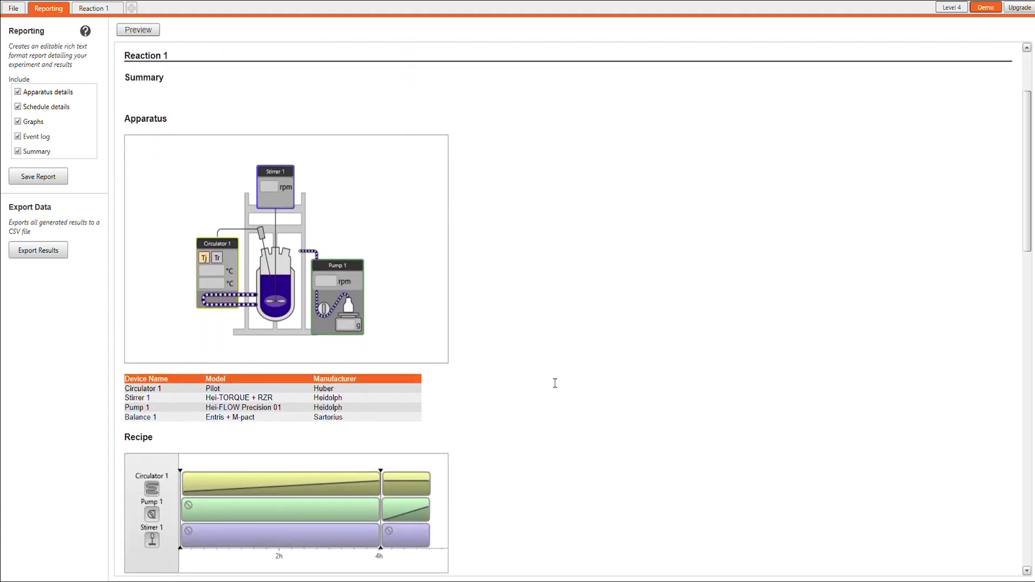
{"action": "scroll", "coordinate": [537, 379], "scroll_direction": "down", "scroll_amount": 2}
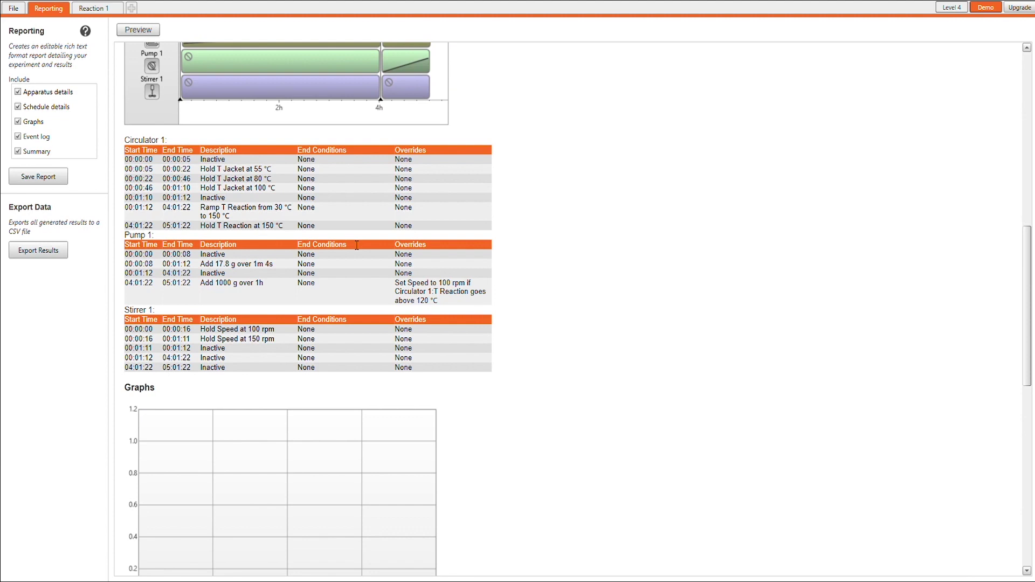
Go back to the Reaction 1 workspace and start the schedule running
{"action": "left_click", "coordinate": [12, 9]}
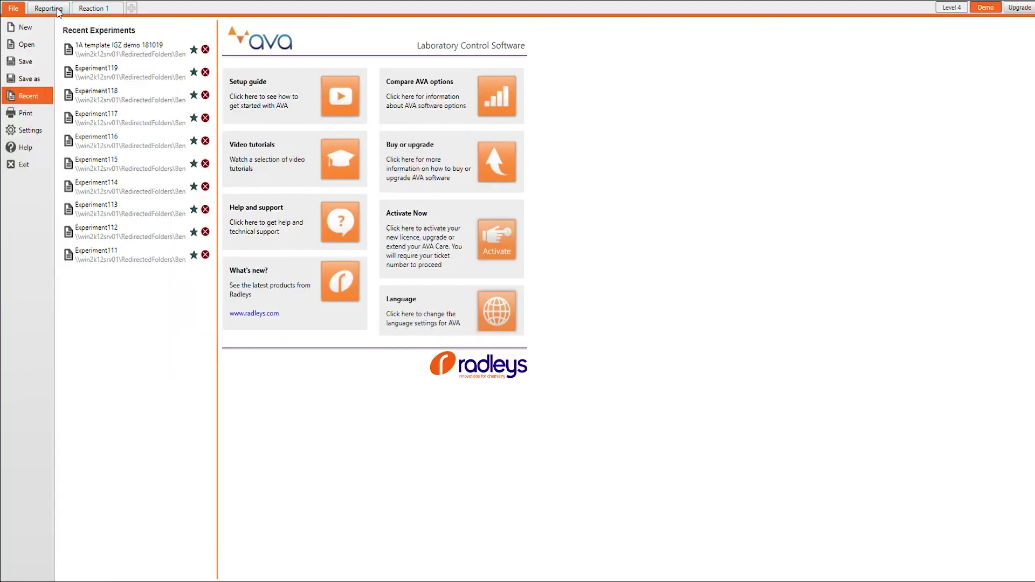
{"action": "left_click", "coordinate": [60, 10]}
{"action": "left_click", "coordinate": [101, 9]}
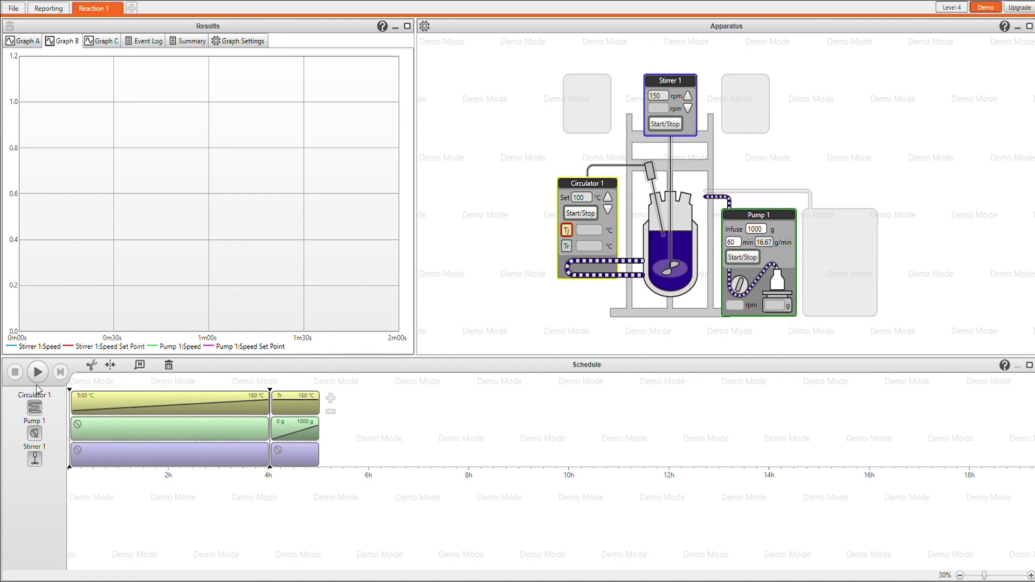
{"action": "left_click", "coordinate": [40, 375]}
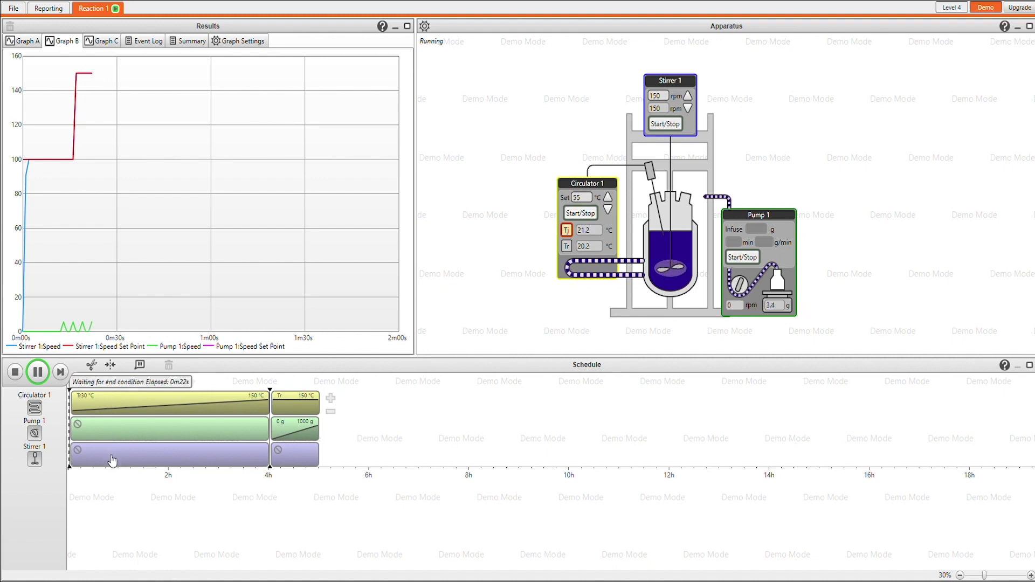
{"action": "left_click", "coordinate": [111, 459]}
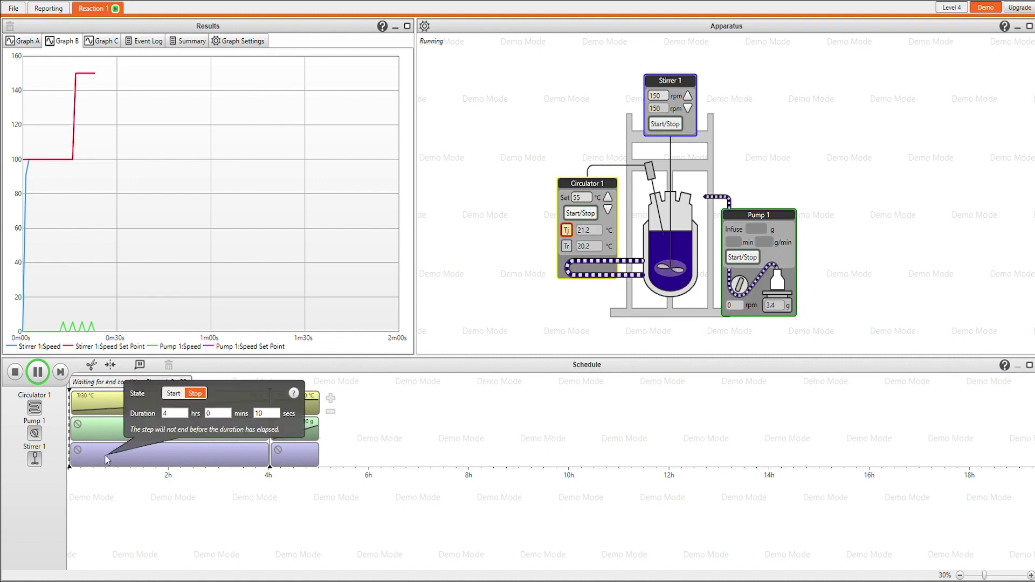
Switch the first Stirrer 1 step to Start at 250 rpm
{"action": "left_click", "coordinate": [175, 397]}
{"action": "type", "text": "2"}
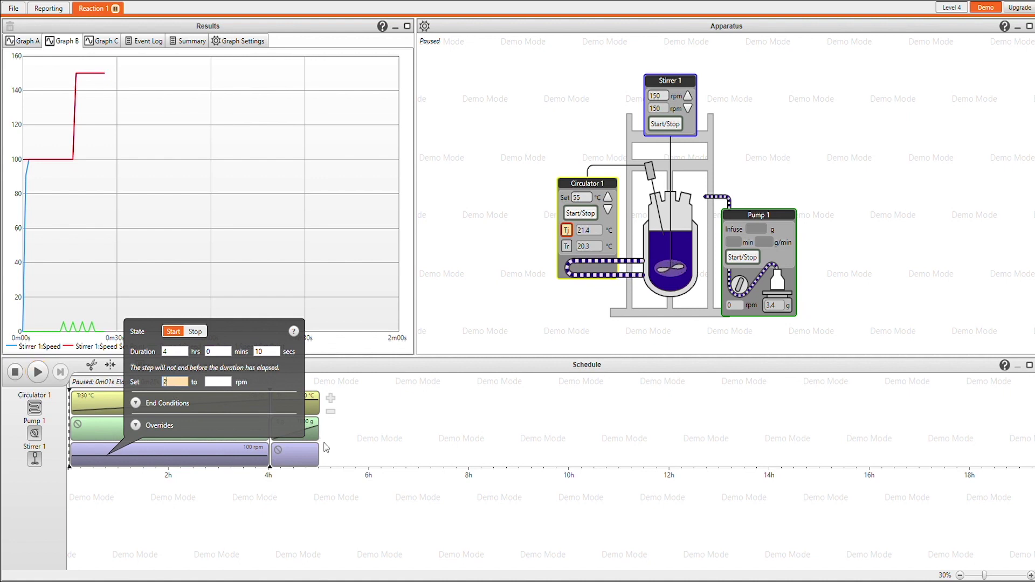
{"action": "type", "text": "50"}
{"action": "key", "text": "Tab"}
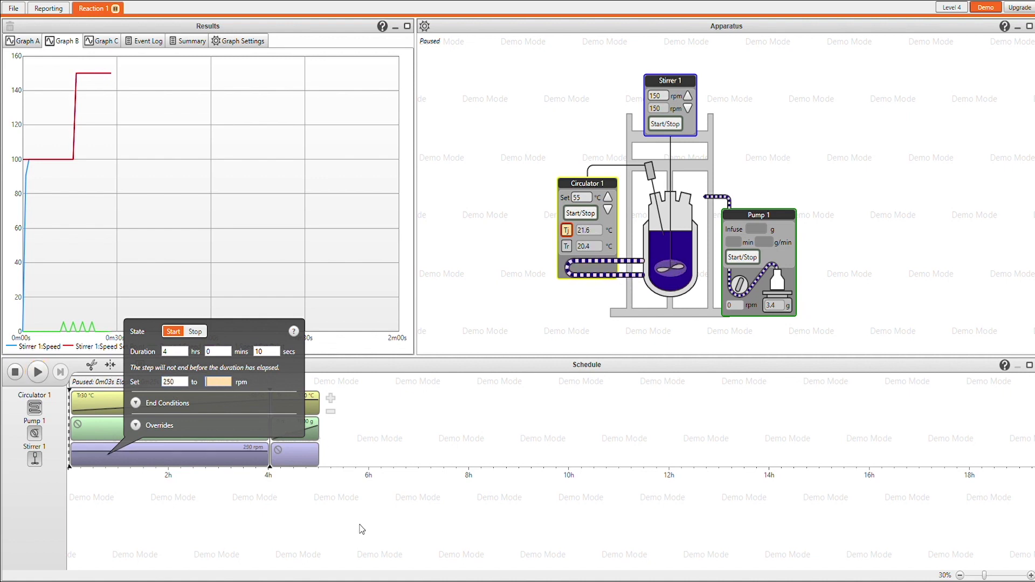
{"action": "left_click", "coordinate": [361, 530]}
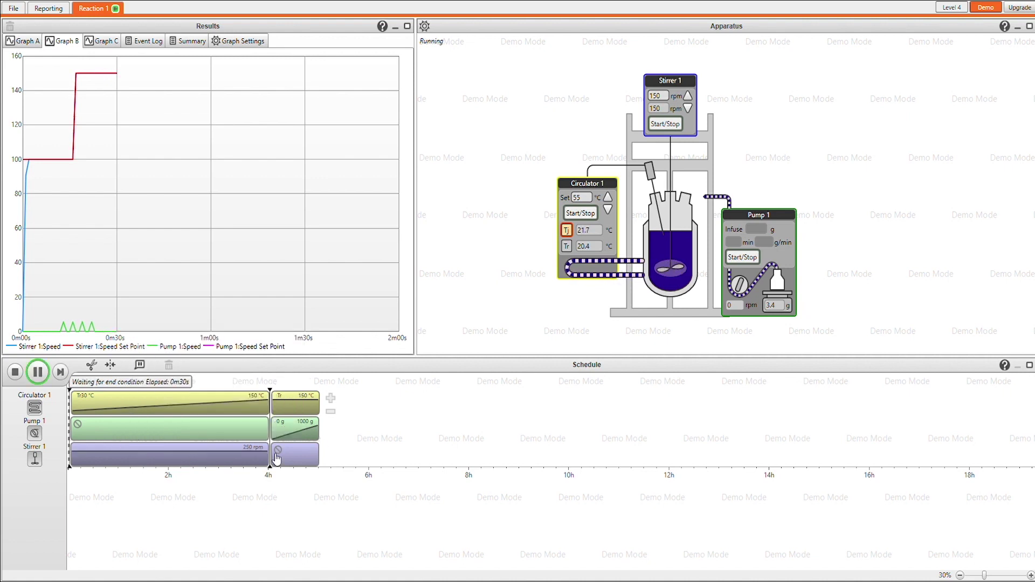
Raise the circulator ramp's target to 170 °C, then stop the run
{"action": "left_click", "coordinate": [138, 405]}
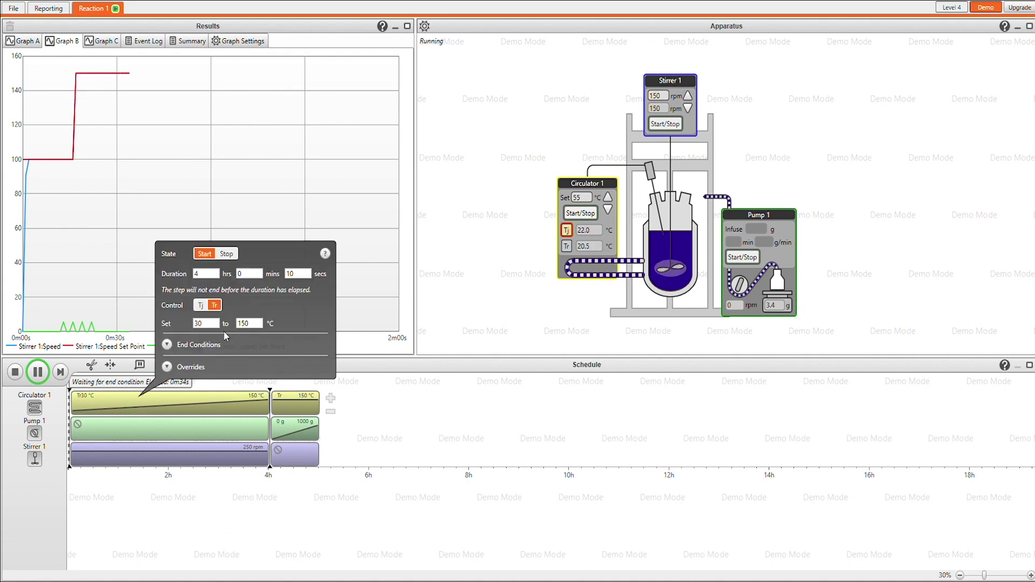
{"action": "left_click", "coordinate": [245, 323]}
{"action": "type", "text": "17"}
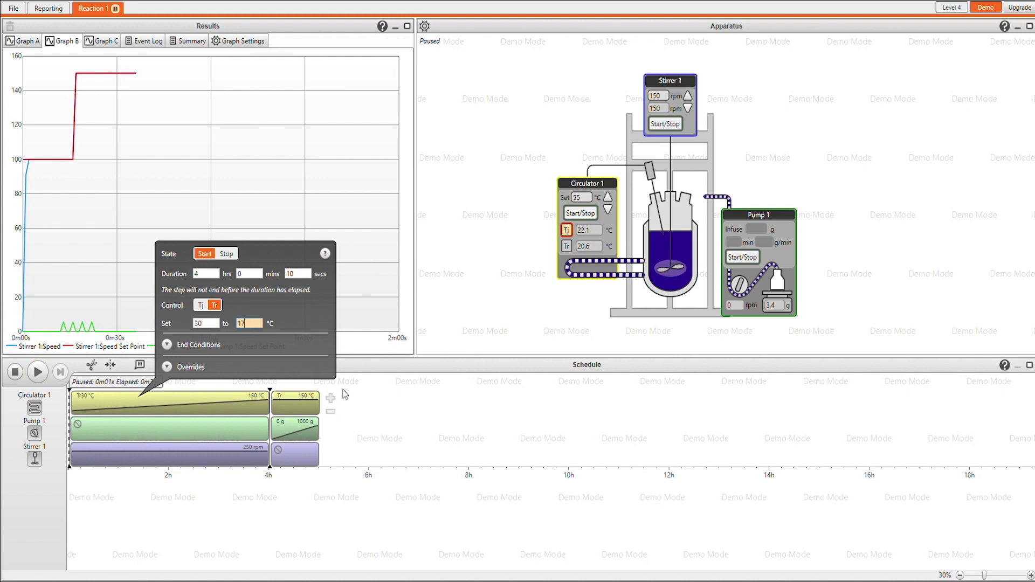
{"action": "type", "text": "0"}
{"action": "left_click", "coordinate": [275, 508]}
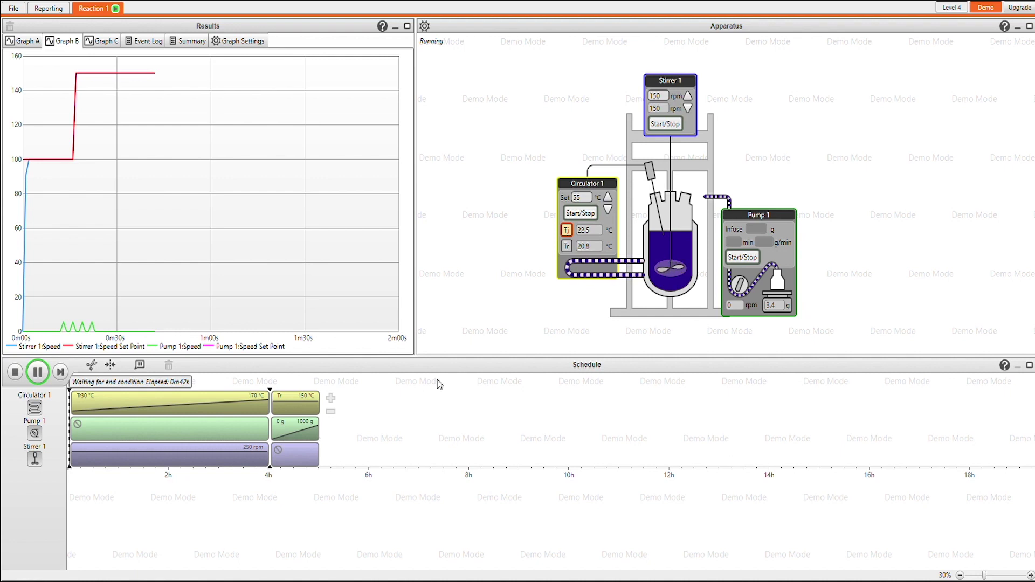
{"action": "left_click", "coordinate": [15, 373]}
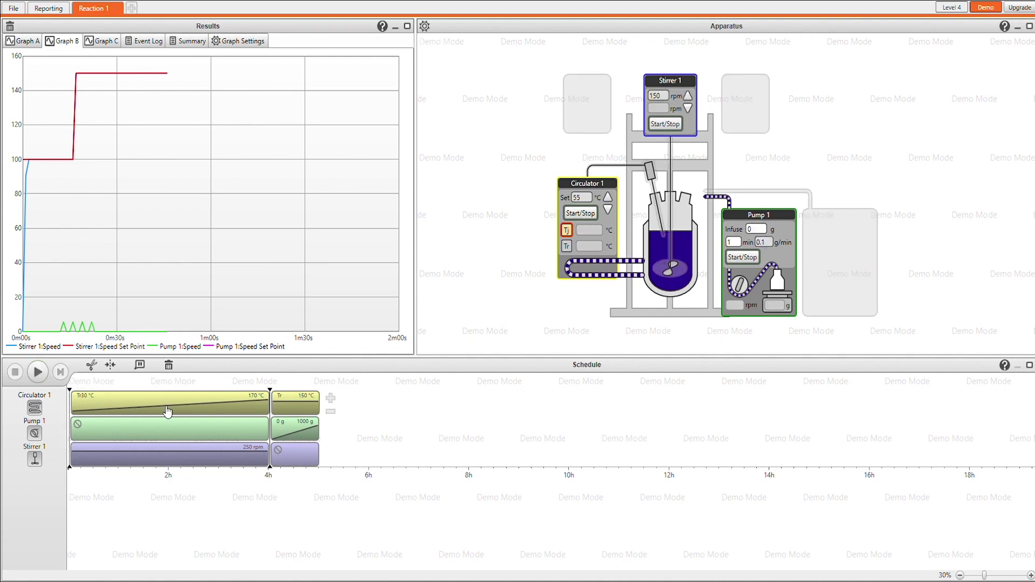